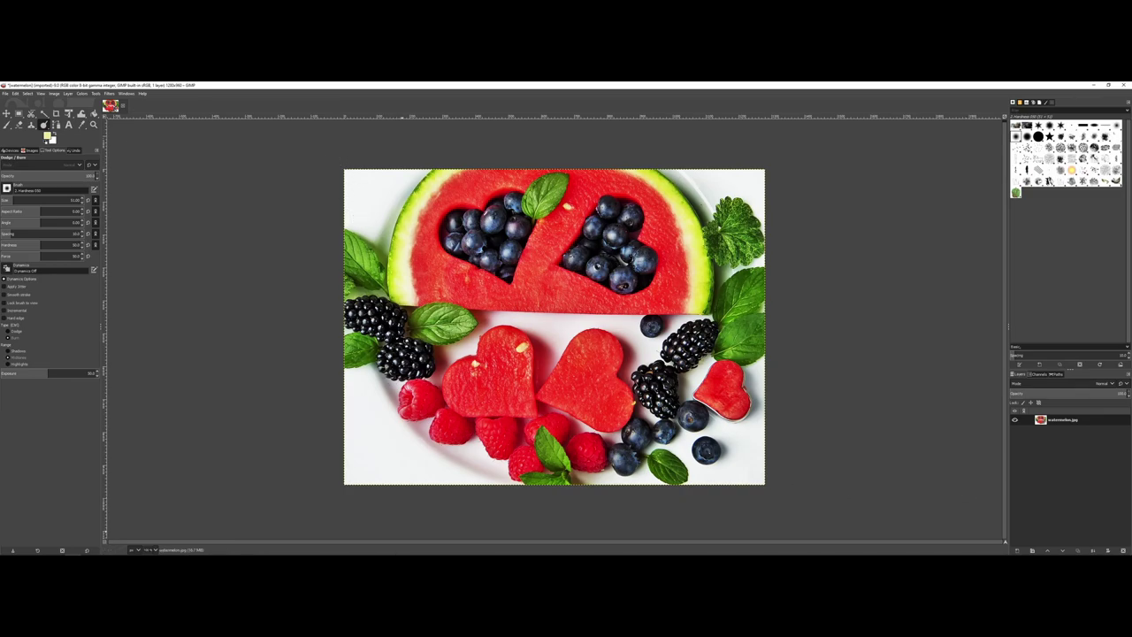
Show the painting tools group in the toolbox.
mouse_move(110, 550)
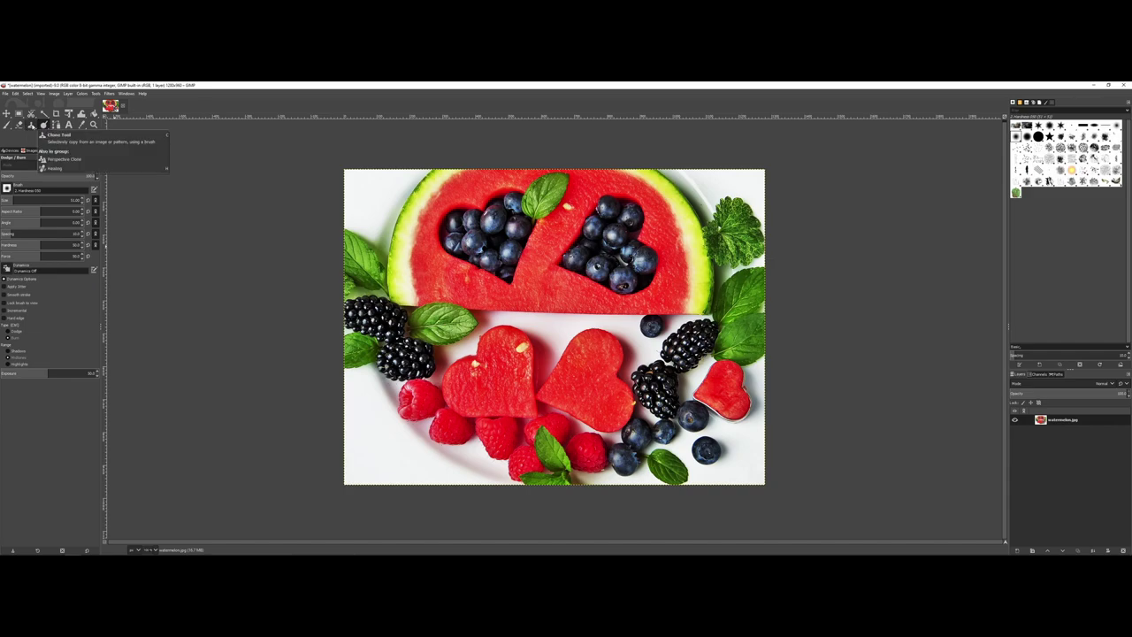
click(6, 124)
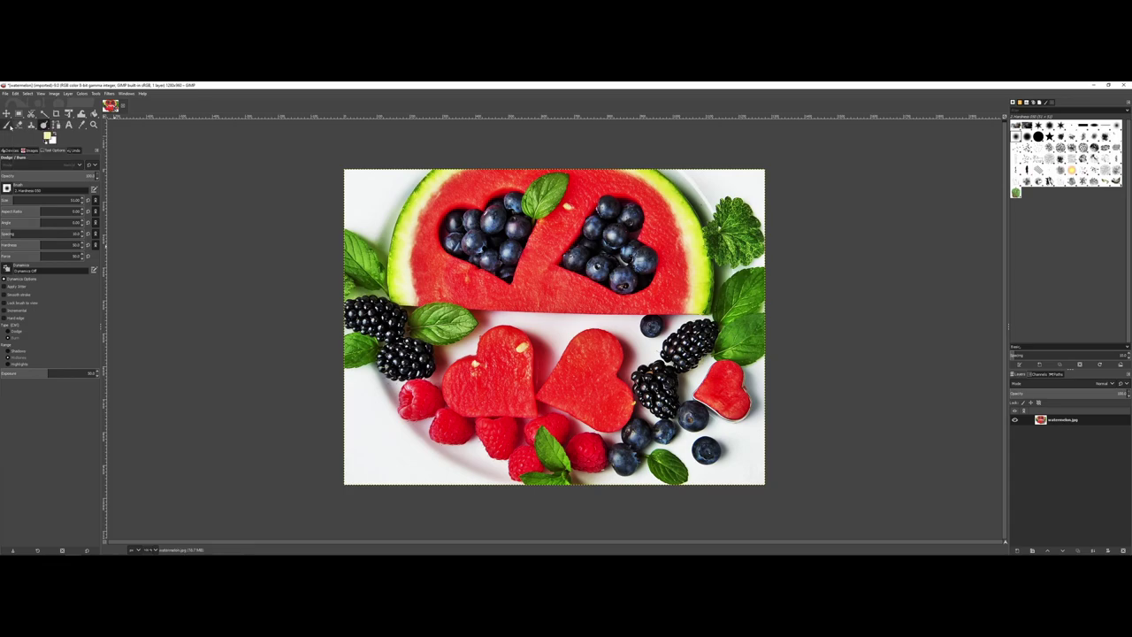
mouse_move(69, 113)
Create a transparent layer named sidebarShape above the watermelon photo.
click(1017, 550)
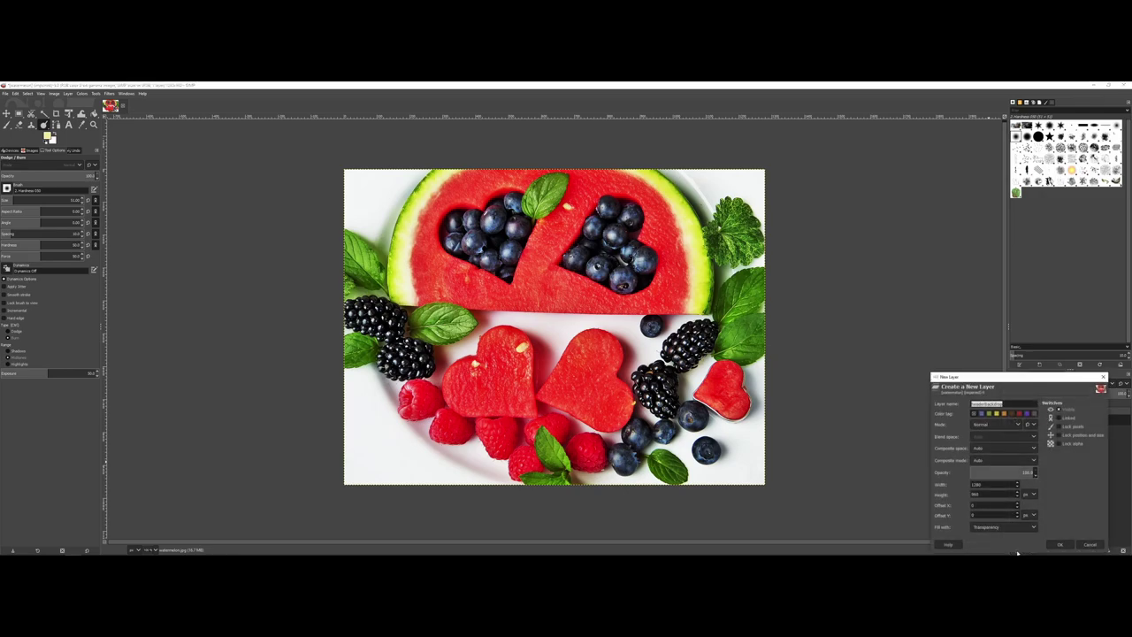
text(w)
click(1059, 544)
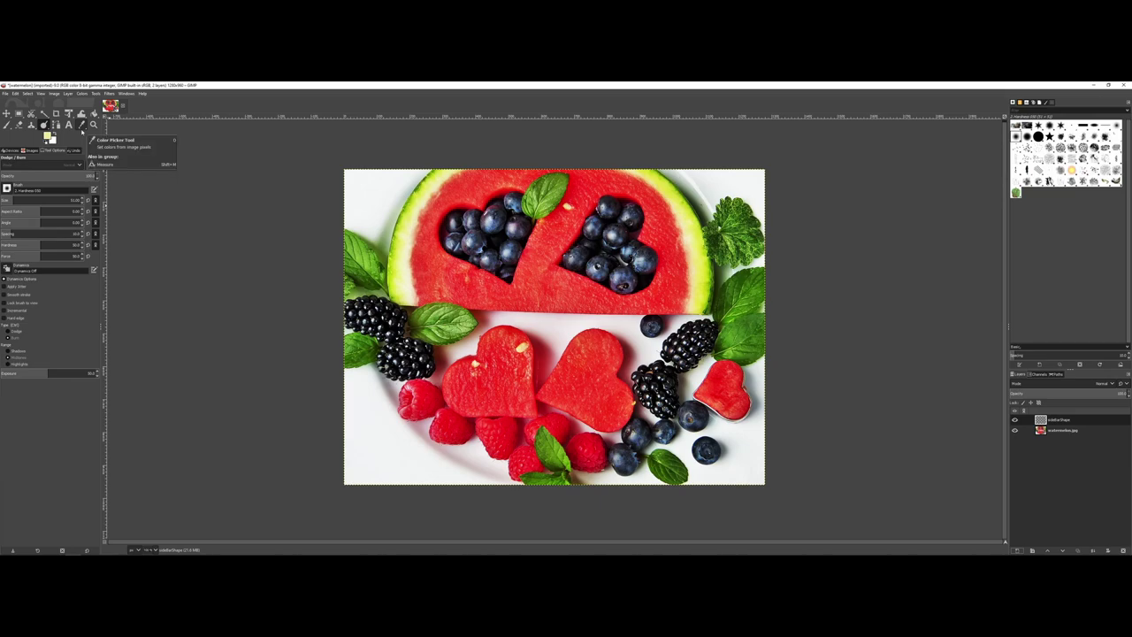
Use the Color Picker to sample a leaf's dark green as the foreground colour.
click(82, 127)
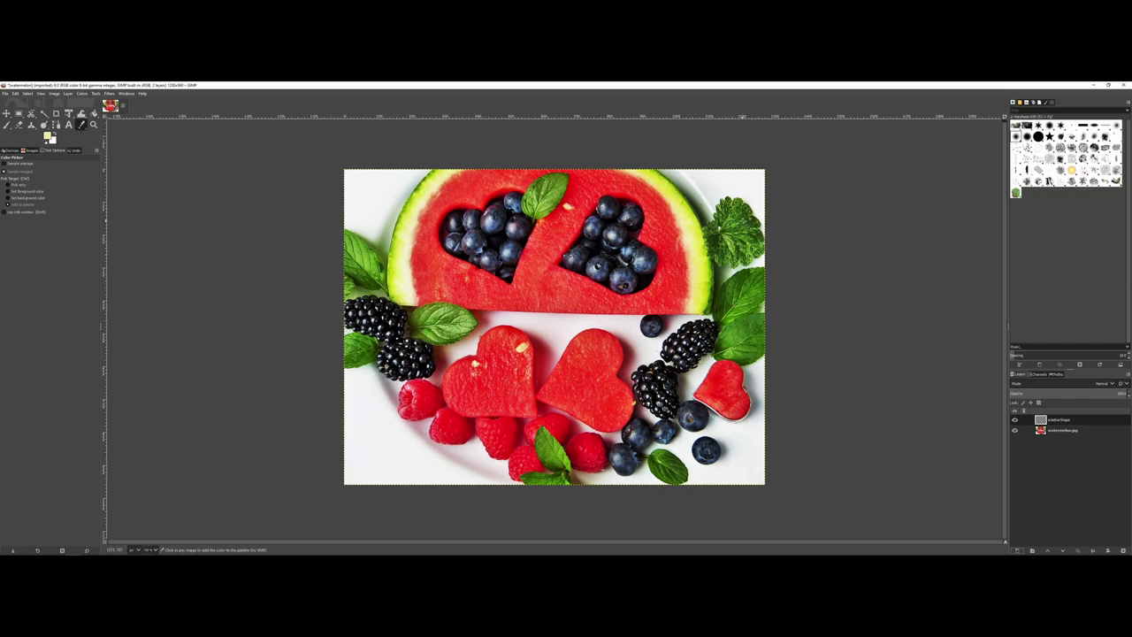
click(1032, 102)
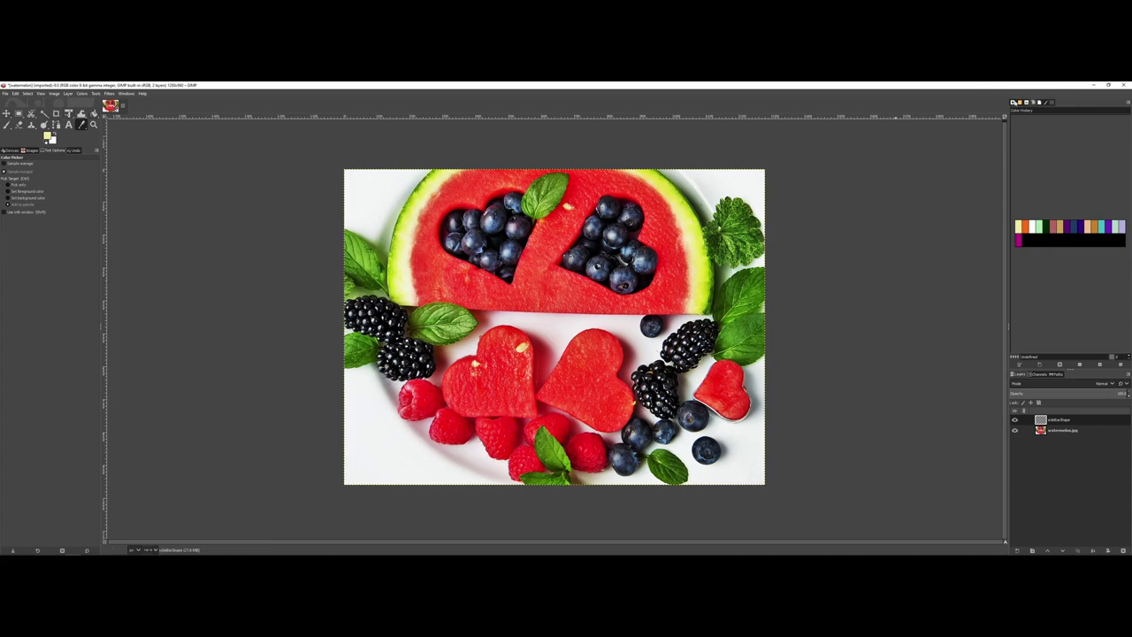
click(1032, 103)
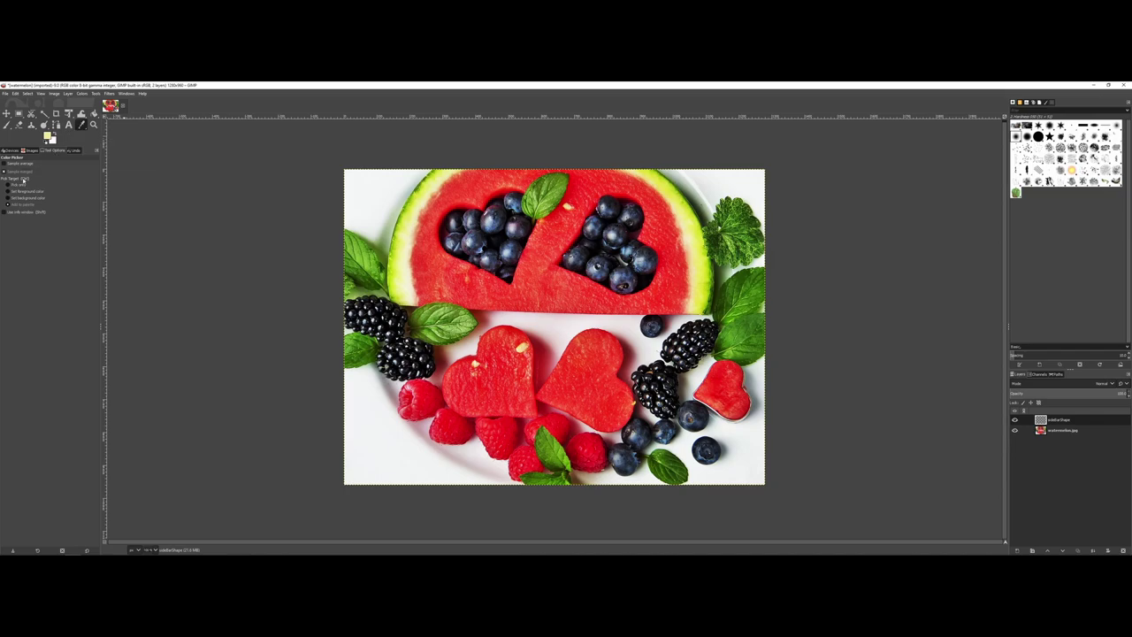
click(13, 191)
click(740, 277)
key(x)
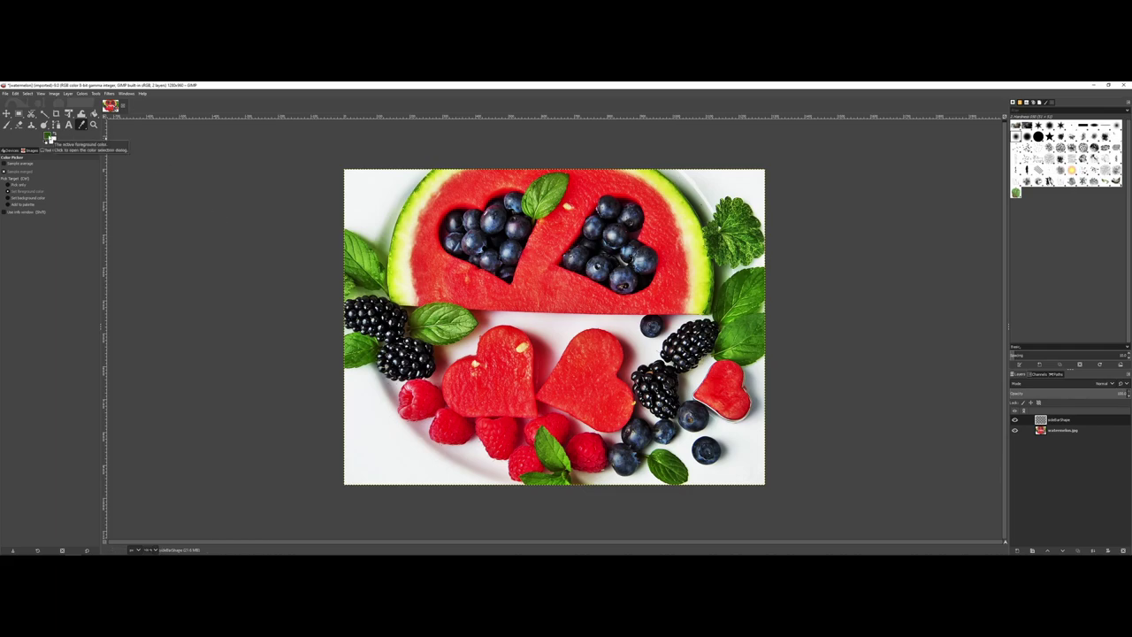
Draw a full-height rectangular selection along the image's left edge.
click(20, 115)
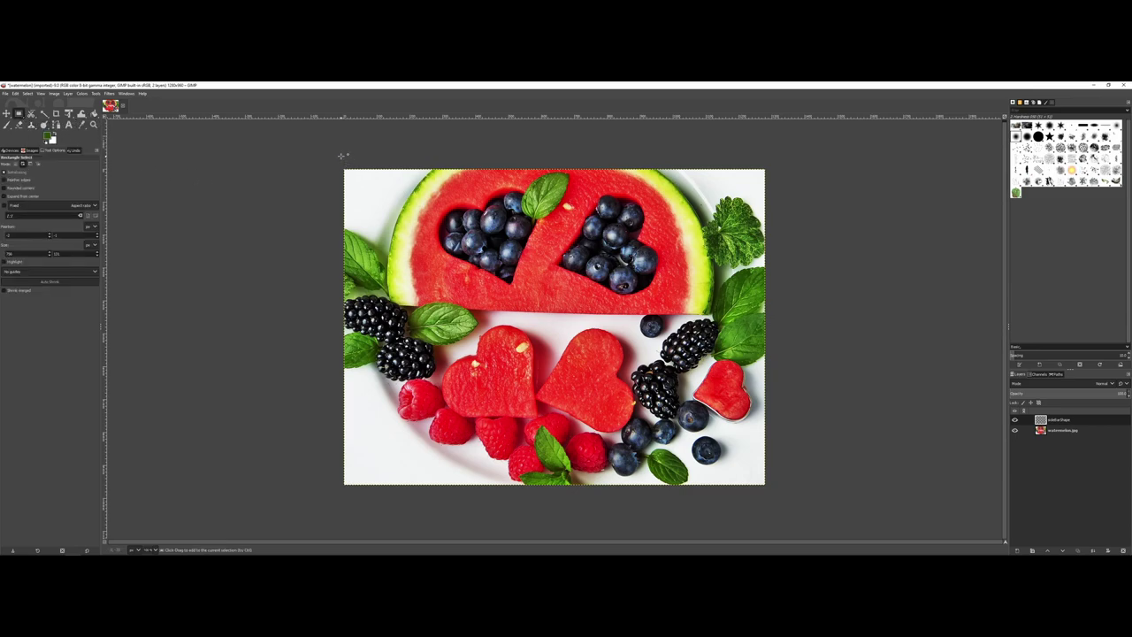
drag(341, 148, 440, 495)
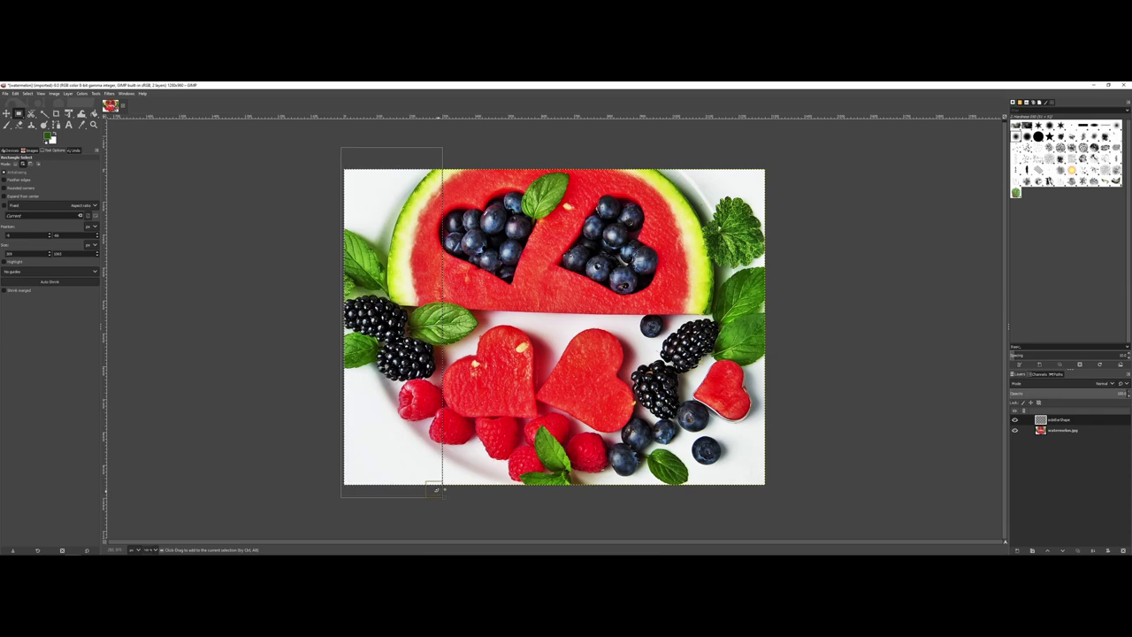
click(15, 93)
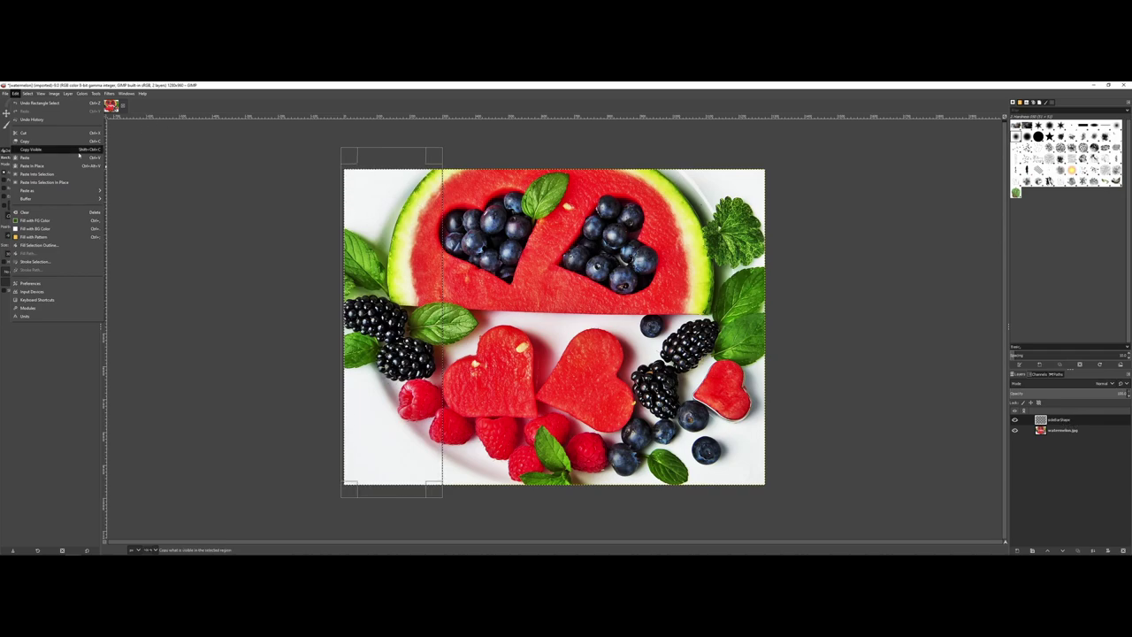
Fill the left strip with the dark green foreground colour, then deselect.
click(50, 222)
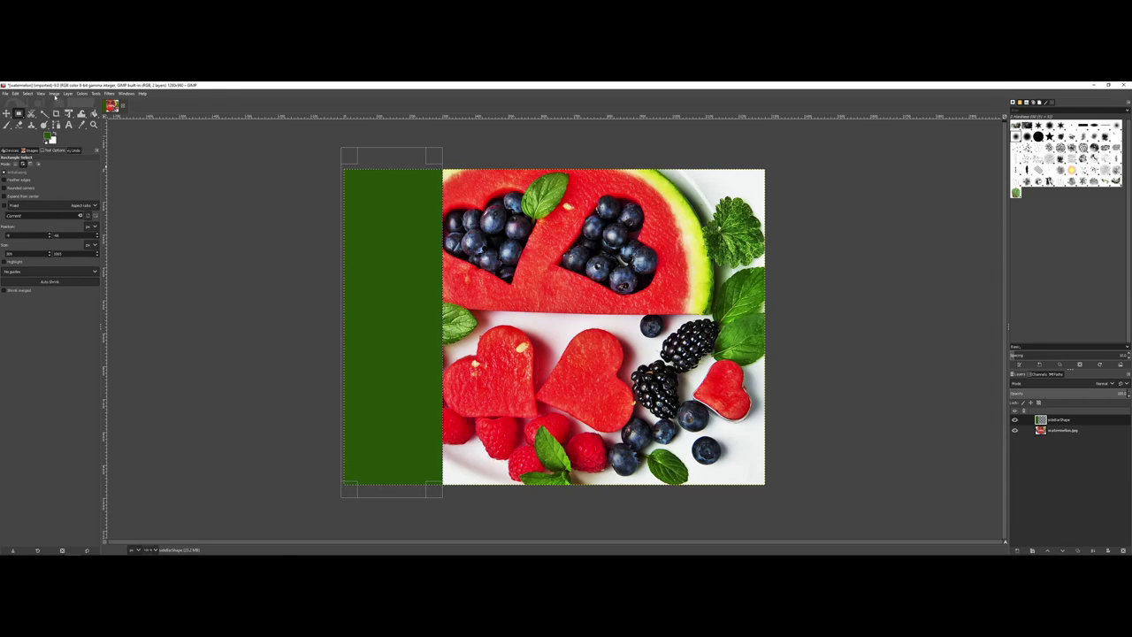
click(53, 92)
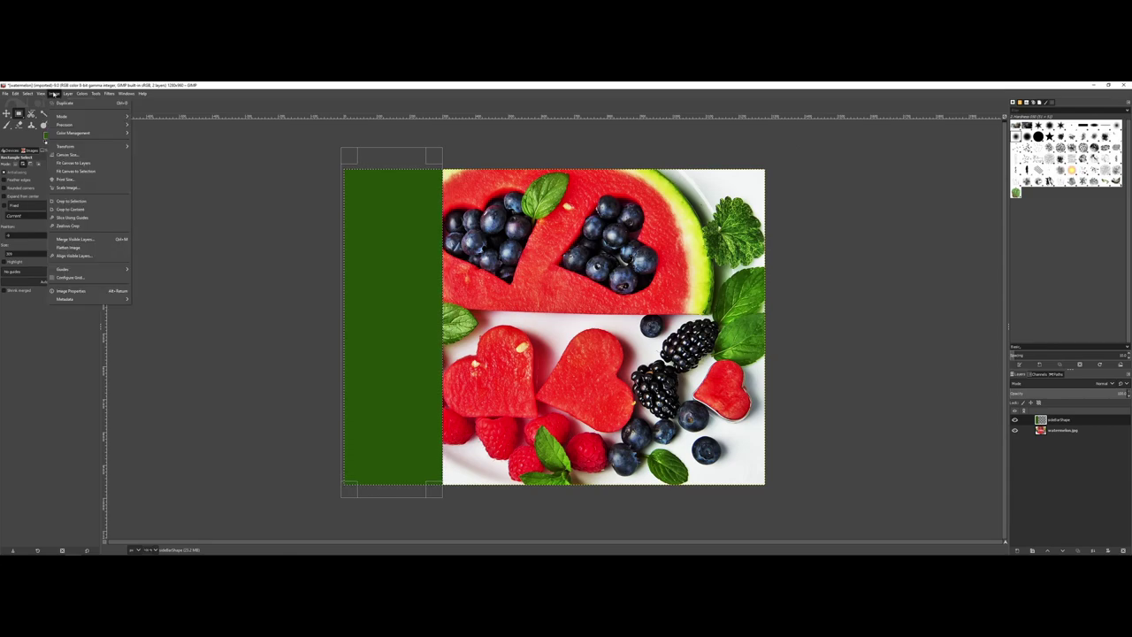
mouse_move(27, 93)
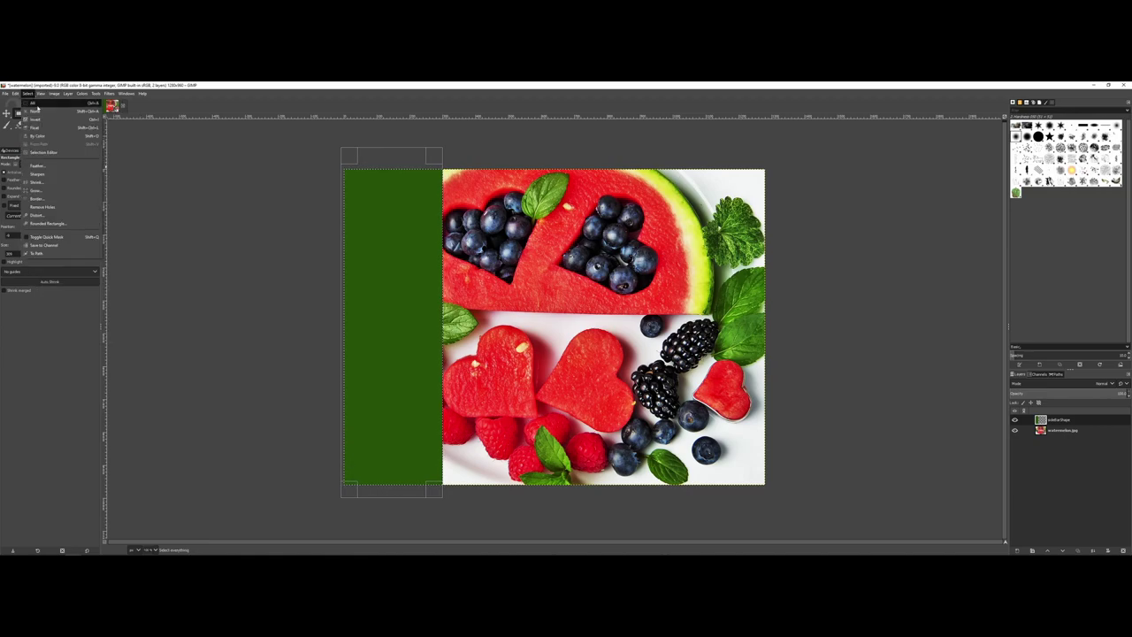
click(39, 111)
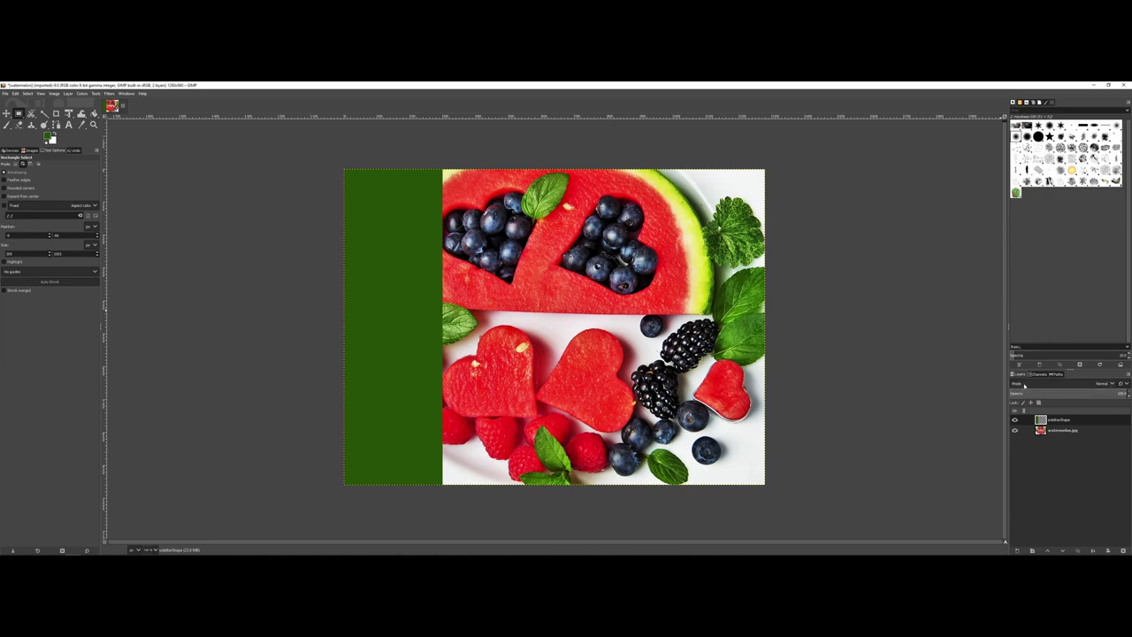
Set the sidebarShape layer's blend mode to Screen.
click(1114, 384)
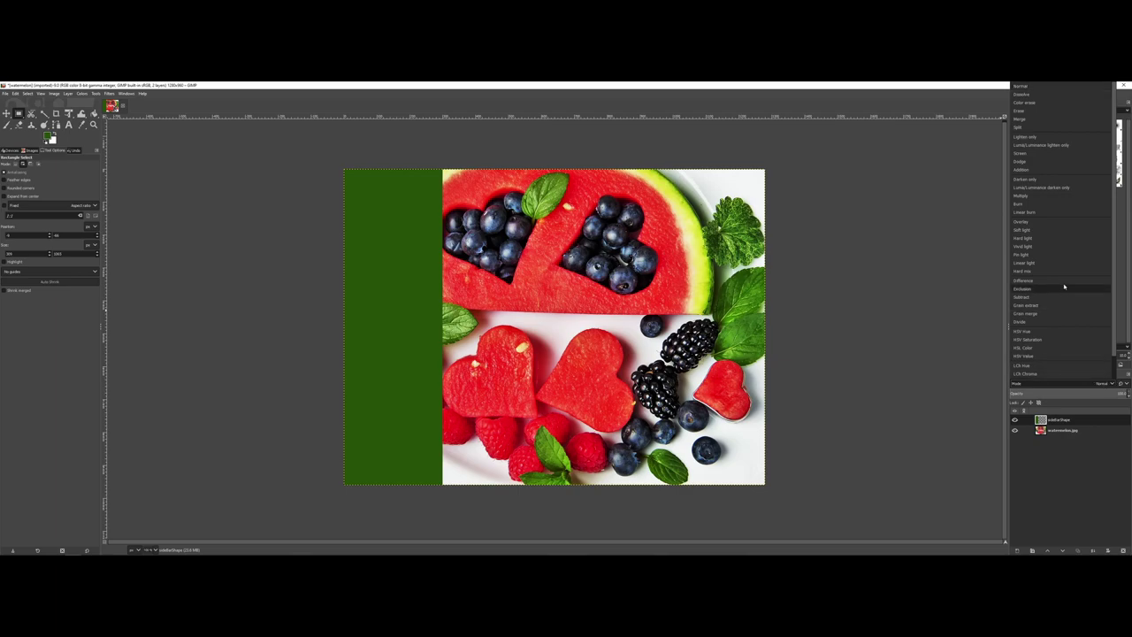
click(1041, 153)
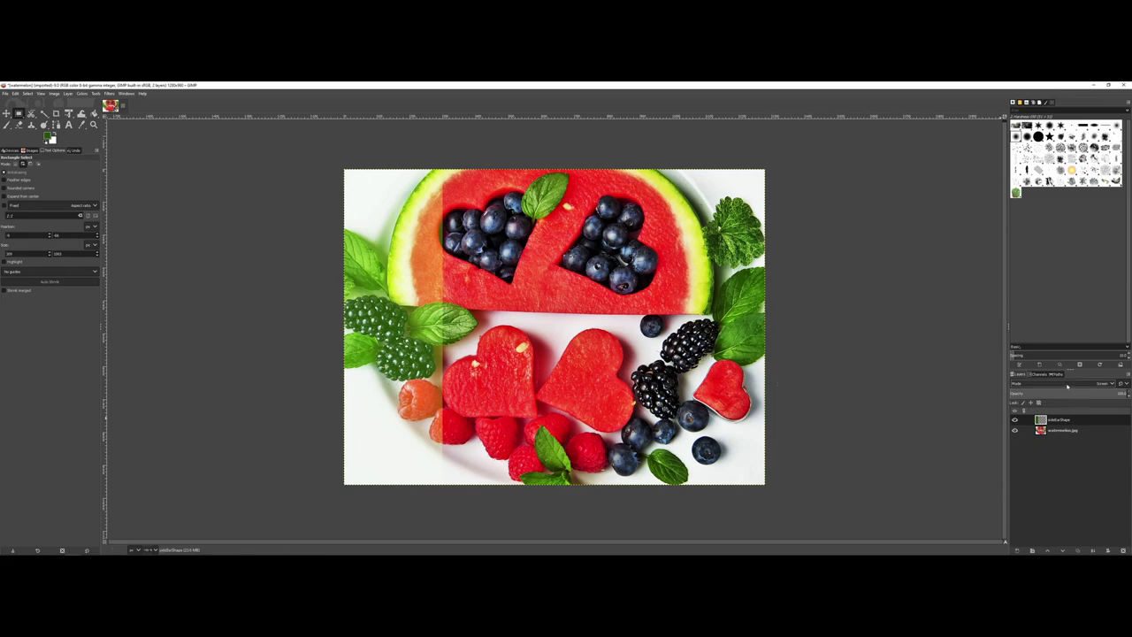
Cycle through sidebarShape's blend modes until the strip becomes a soft light green tint.
scroll(1067, 385, down, 1)
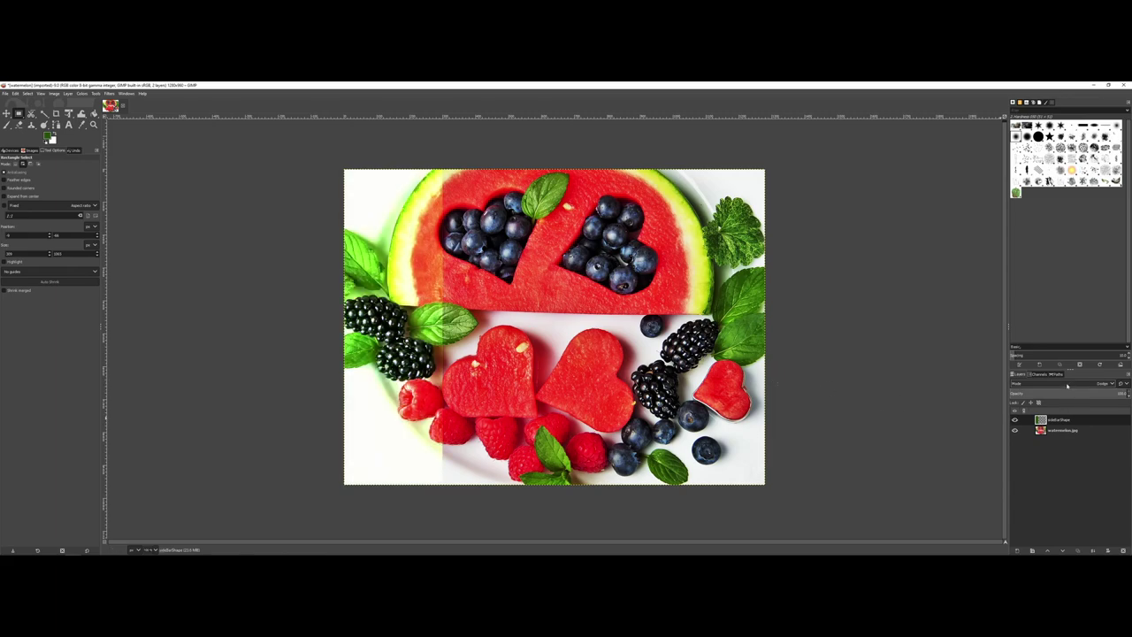
scroll(1067, 385, down, 4)
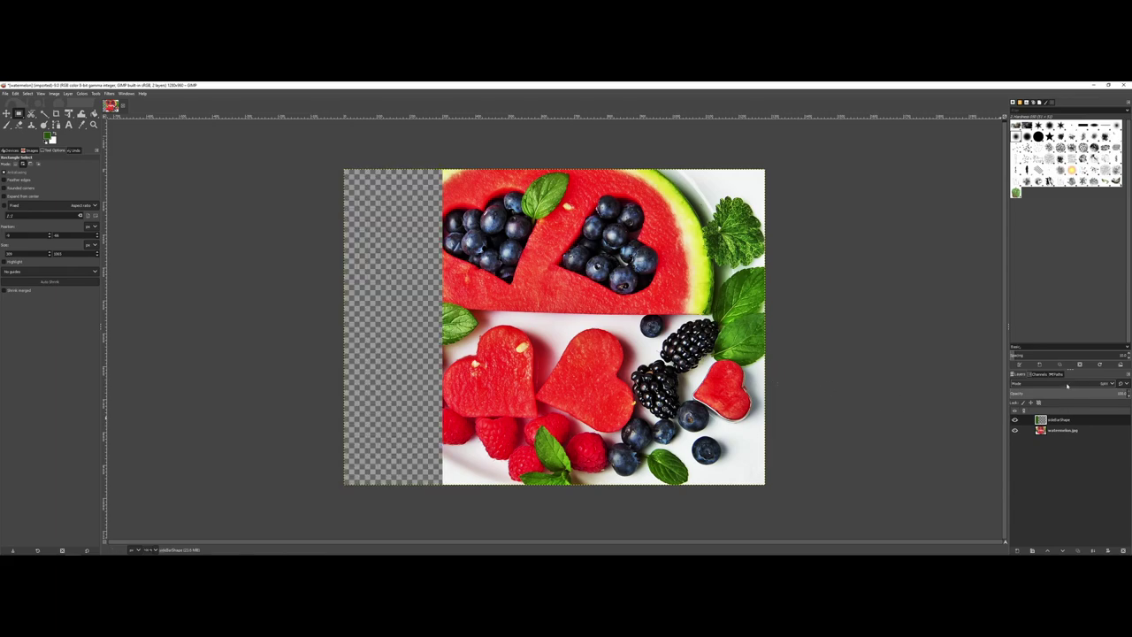
scroll(1066, 385, down, 4)
scroll(1066, 385, down, 1)
scroll(1067, 385, up, 1)
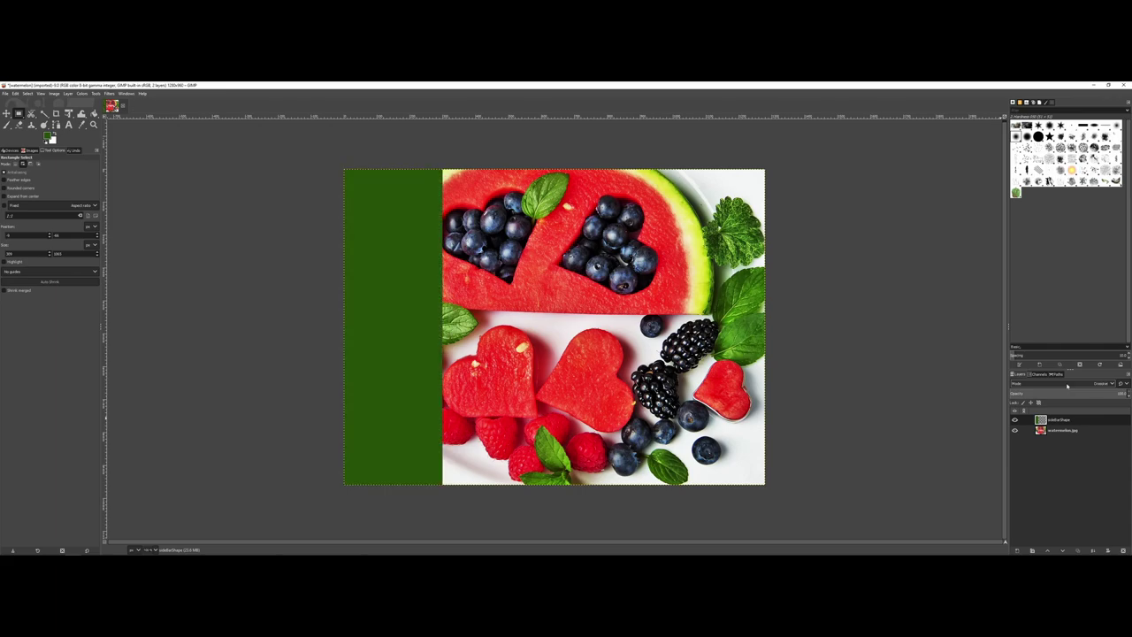
scroll(1066, 385, down, 1)
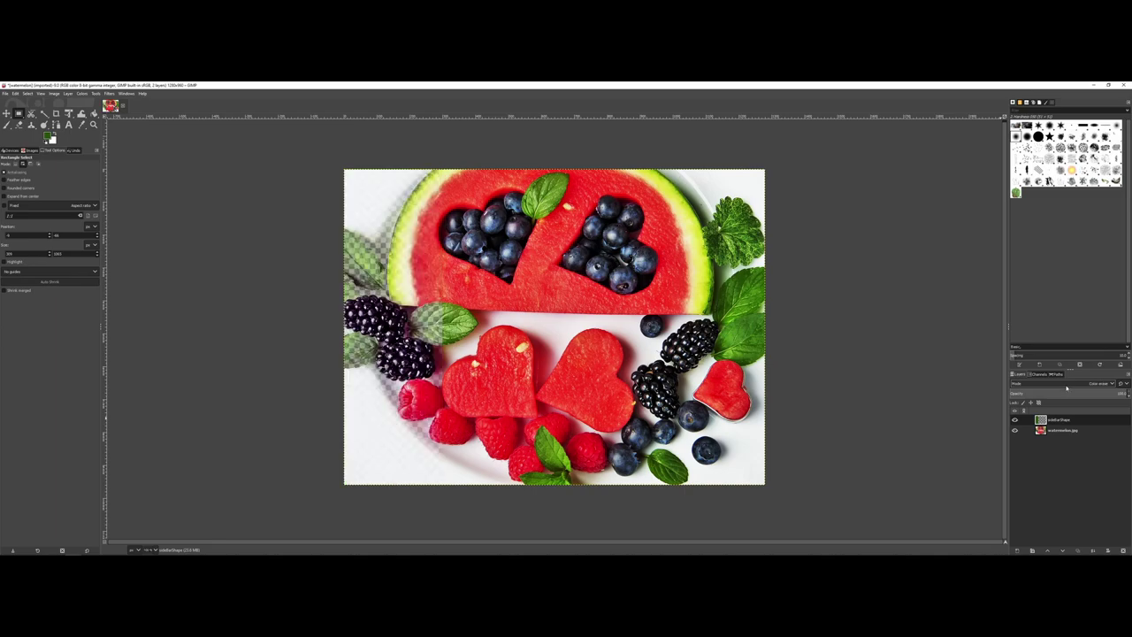
scroll(1066, 385, down, 1)
scroll(1065, 387, down, 4)
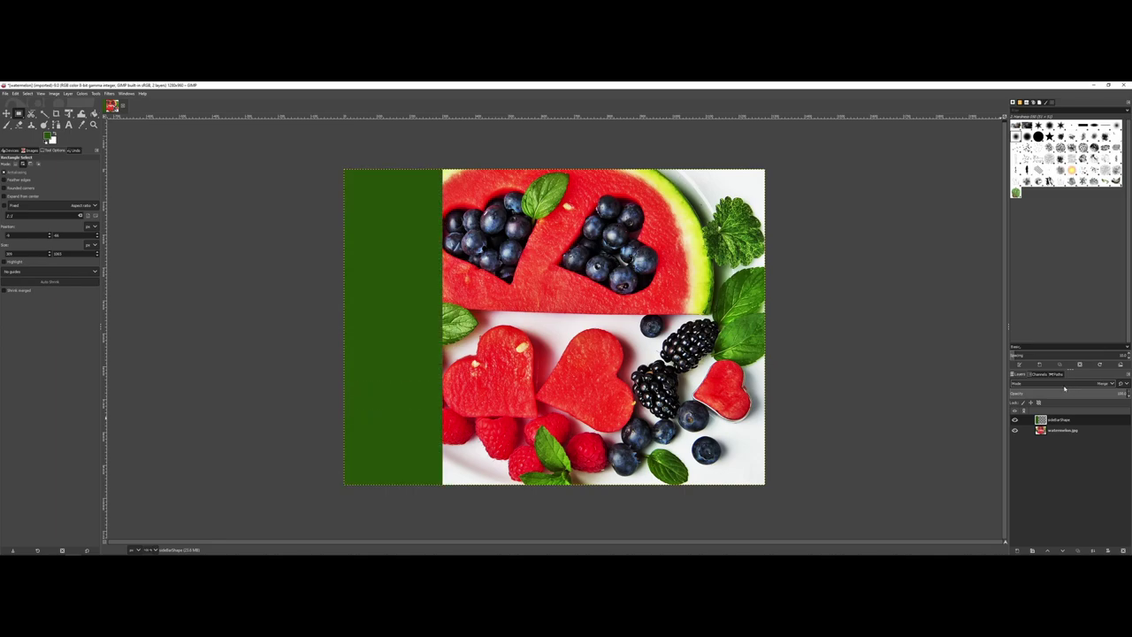
scroll(1065, 387, down, 1)
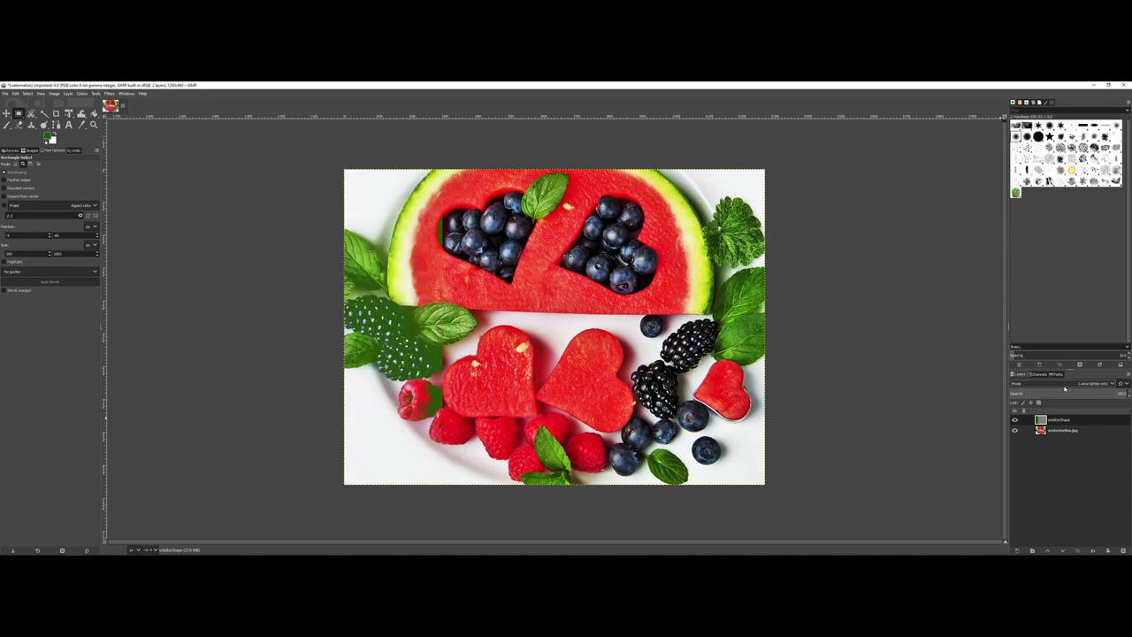
scroll(1064, 387, down, 1)
scroll(1065, 387, down, 1)
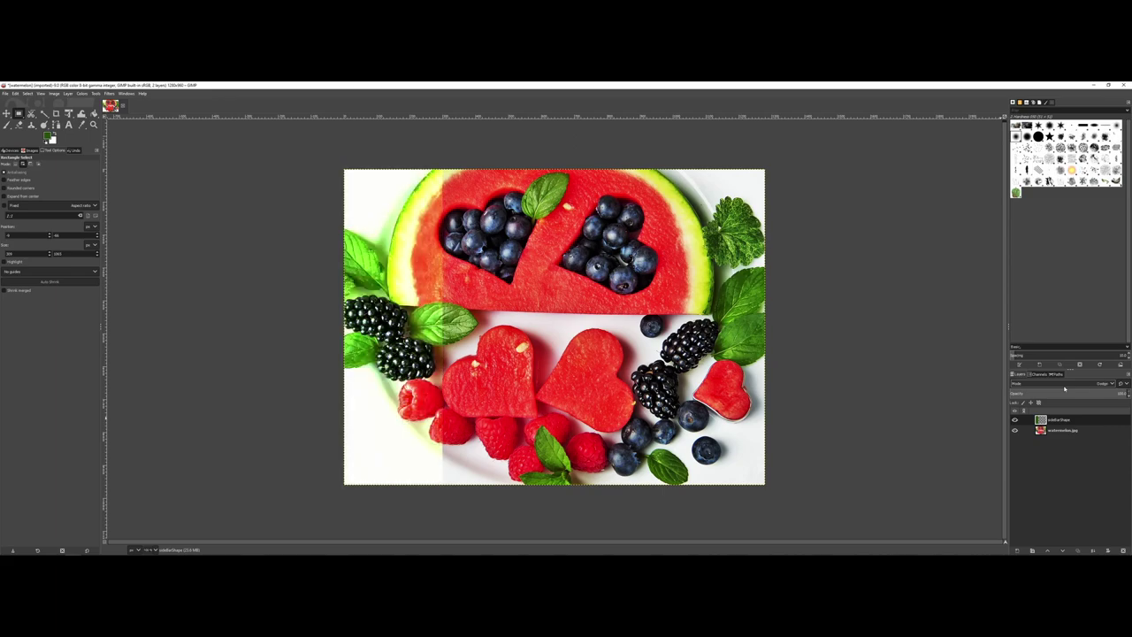
scroll(1064, 387, down, 2)
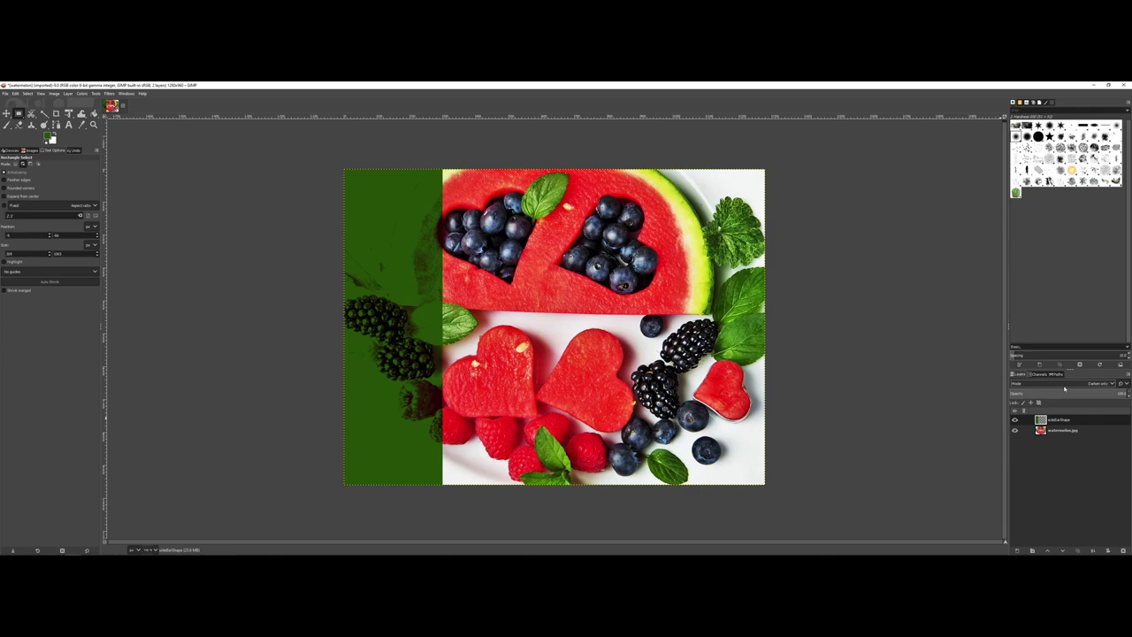
scroll(1064, 387, down, 1)
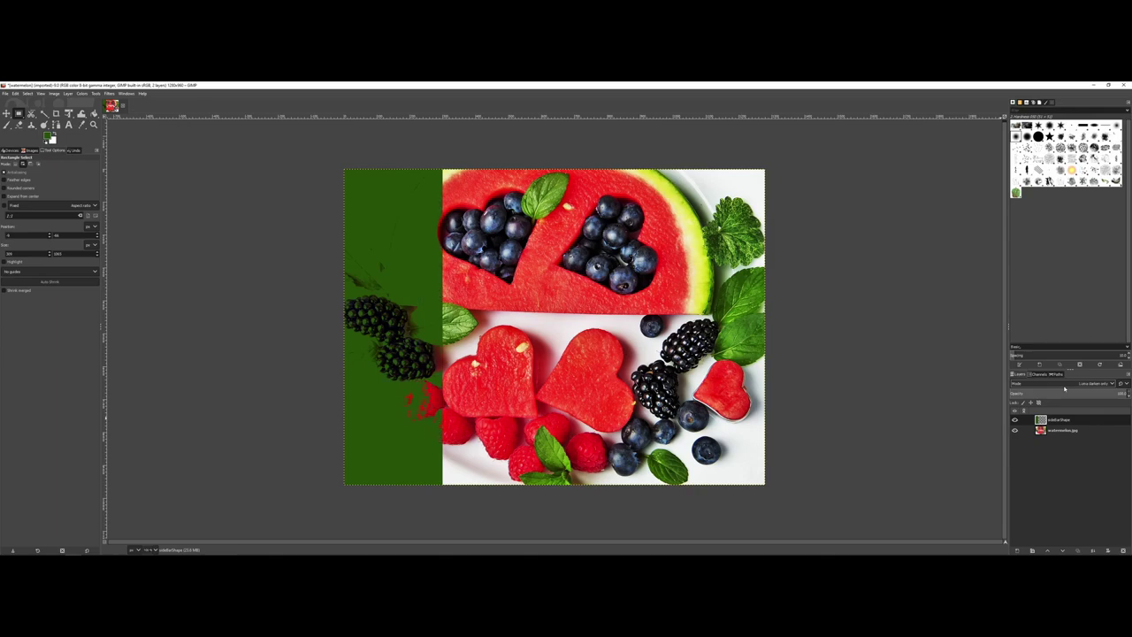
scroll(1065, 387, down, 1)
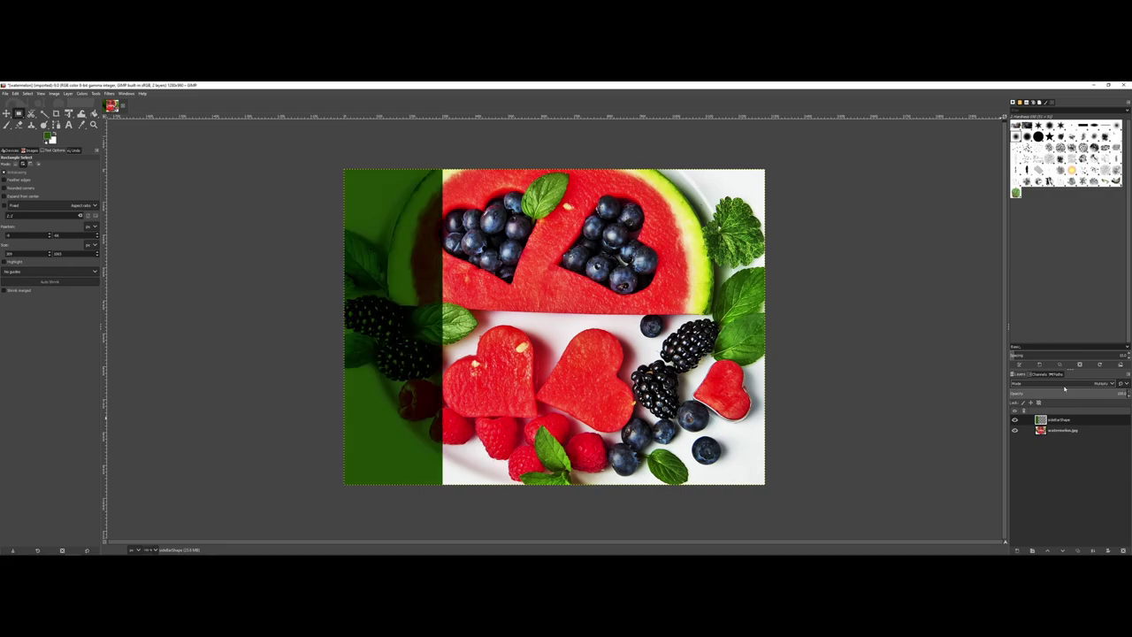
scroll(1064, 388, down, 1)
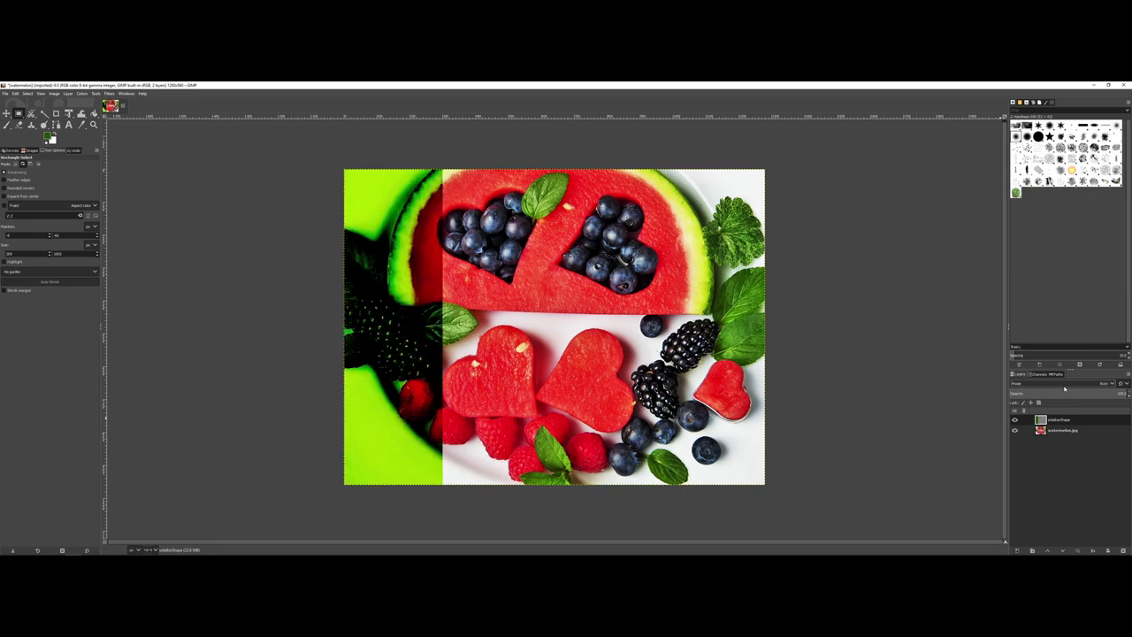
scroll(1064, 387, down, 2)
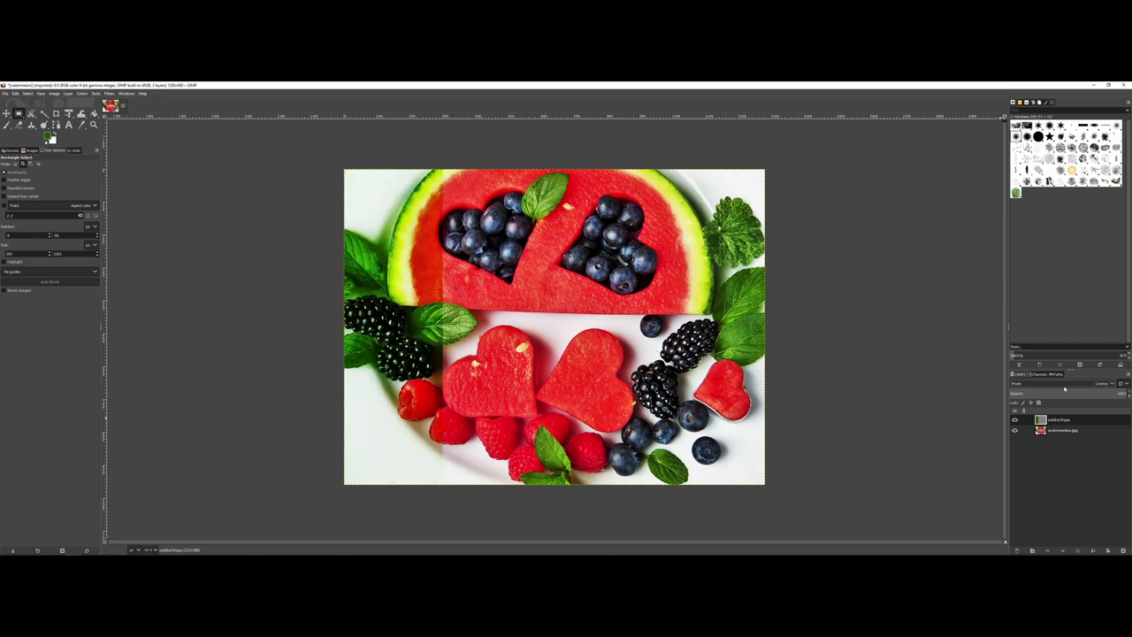
scroll(1064, 387, down, 1)
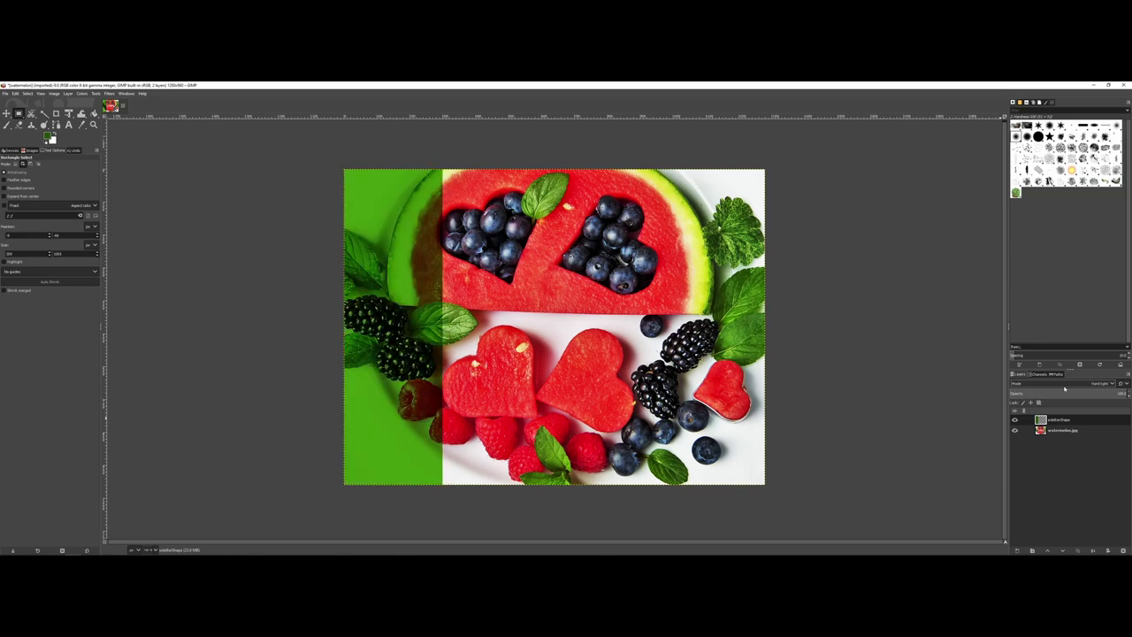
scroll(1065, 387, down, 1)
scroll(1065, 387, down, 1)
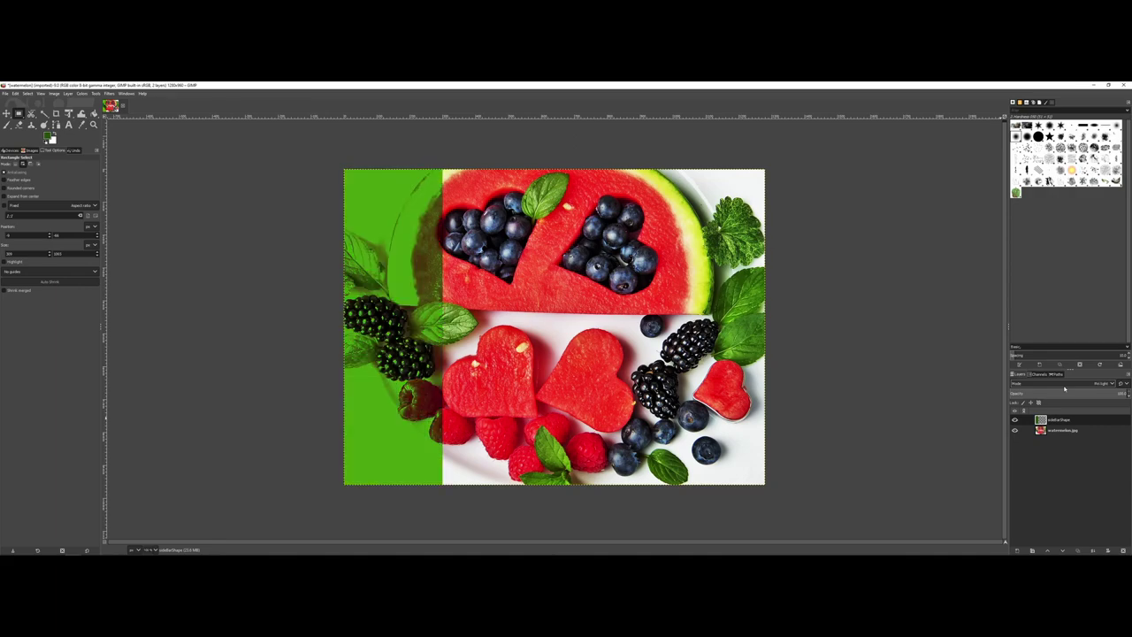
scroll(1064, 387, down, 1)
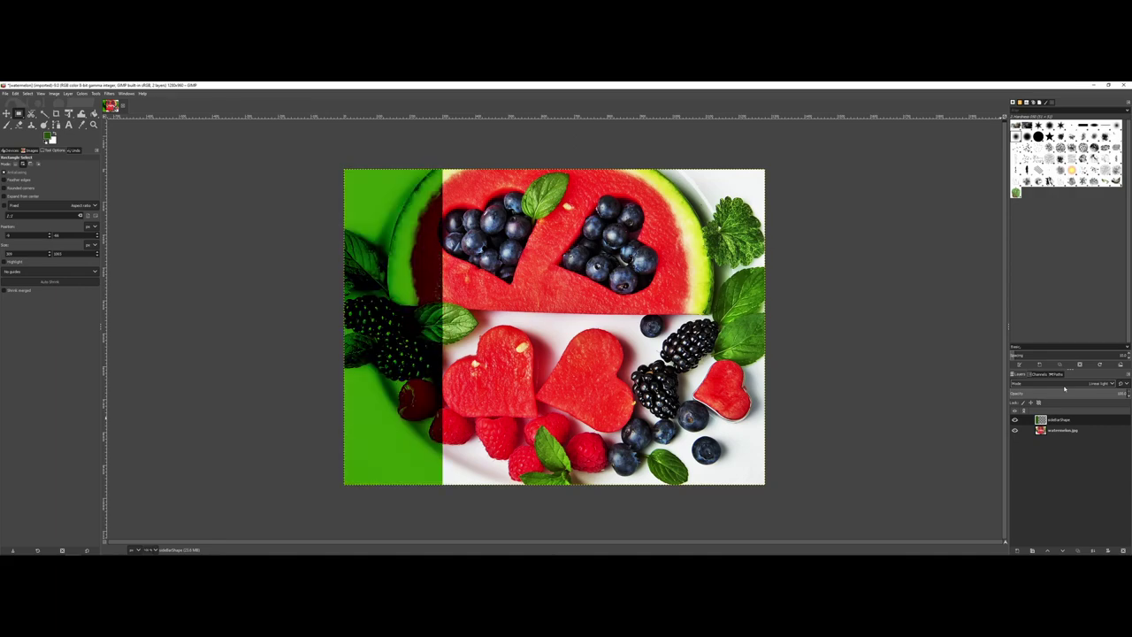
scroll(1064, 387, down, 1)
scroll(1064, 387, down, 1)
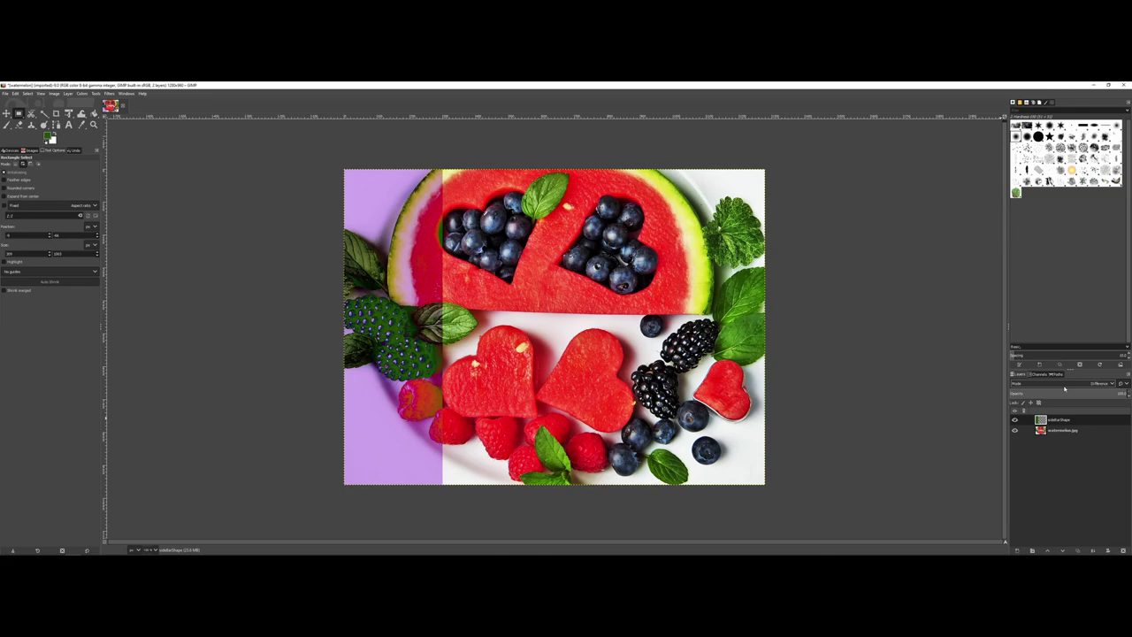
scroll(1065, 388, down, 1)
scroll(1064, 387, down, 1)
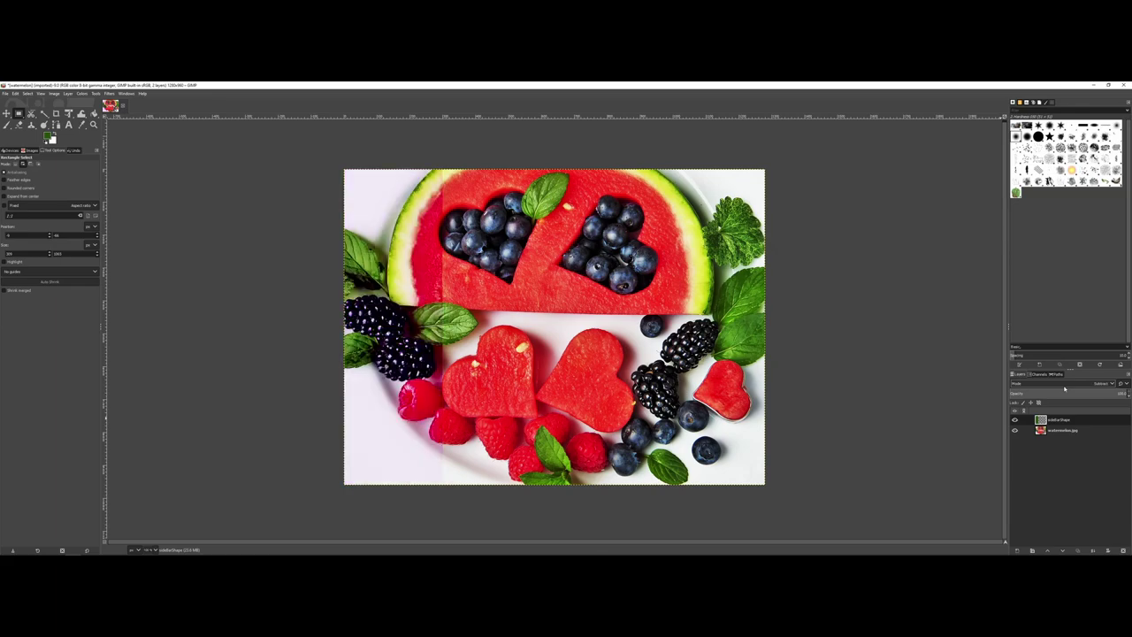
scroll(1064, 388, down, 1)
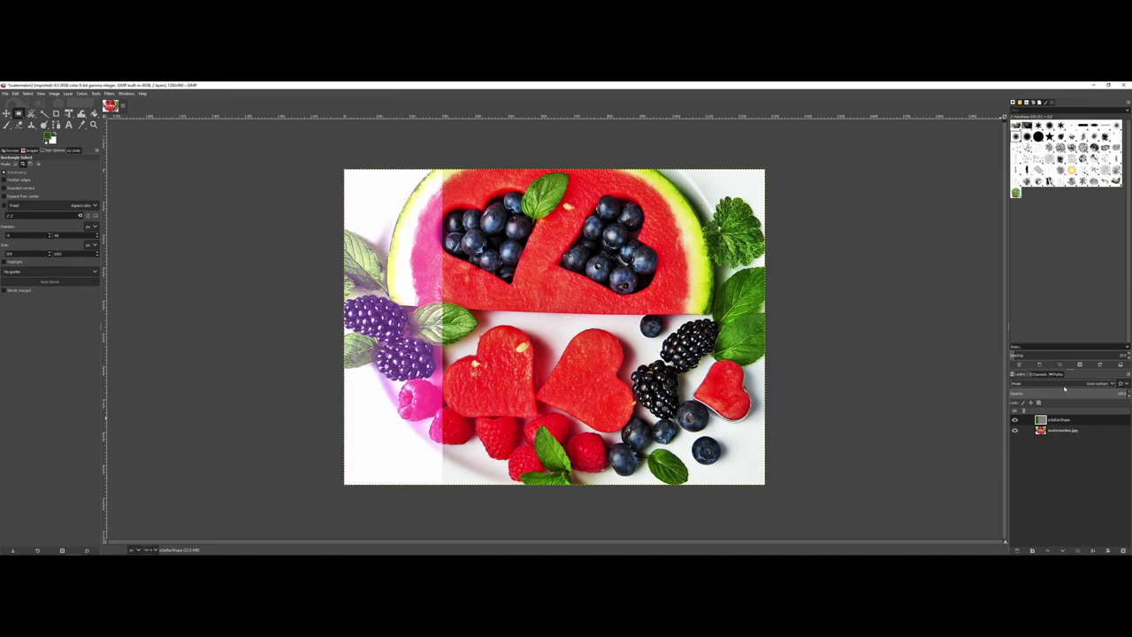
scroll(1064, 387, down, 1)
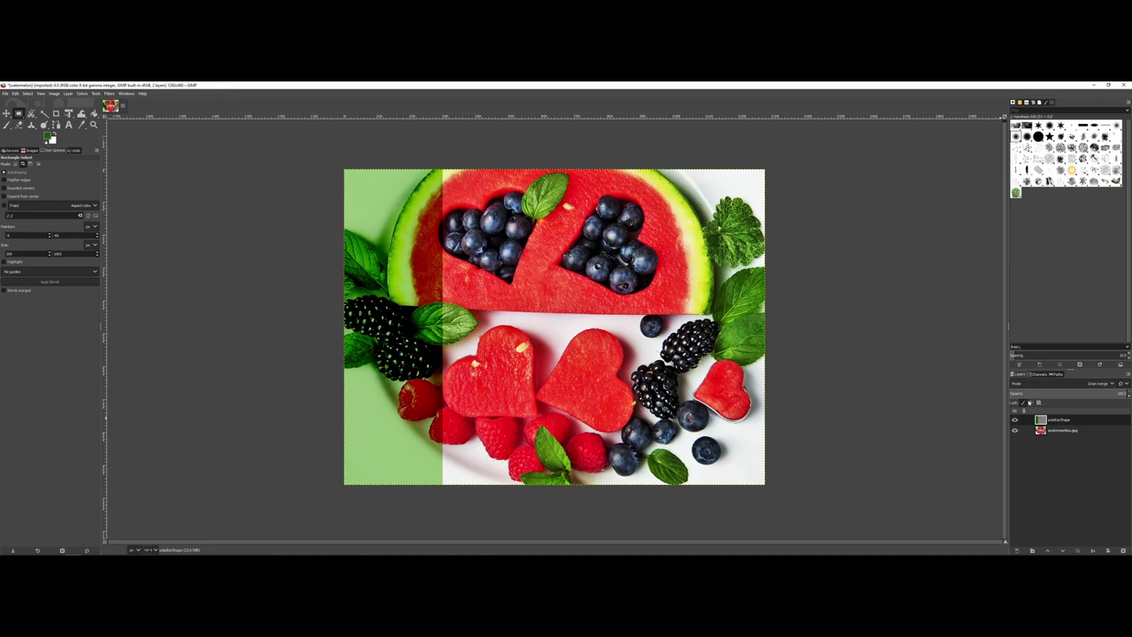
Add a horizontalBar layer and select a wide strip across the photo's bottom.
click(1014, 549)
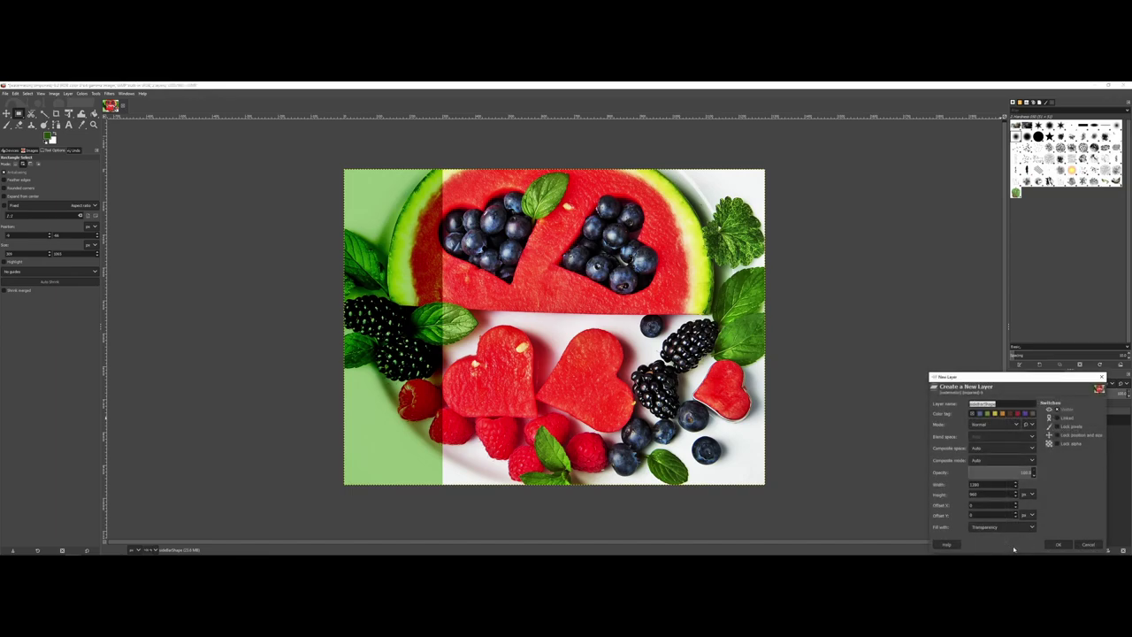
text(ma)
key(Return)
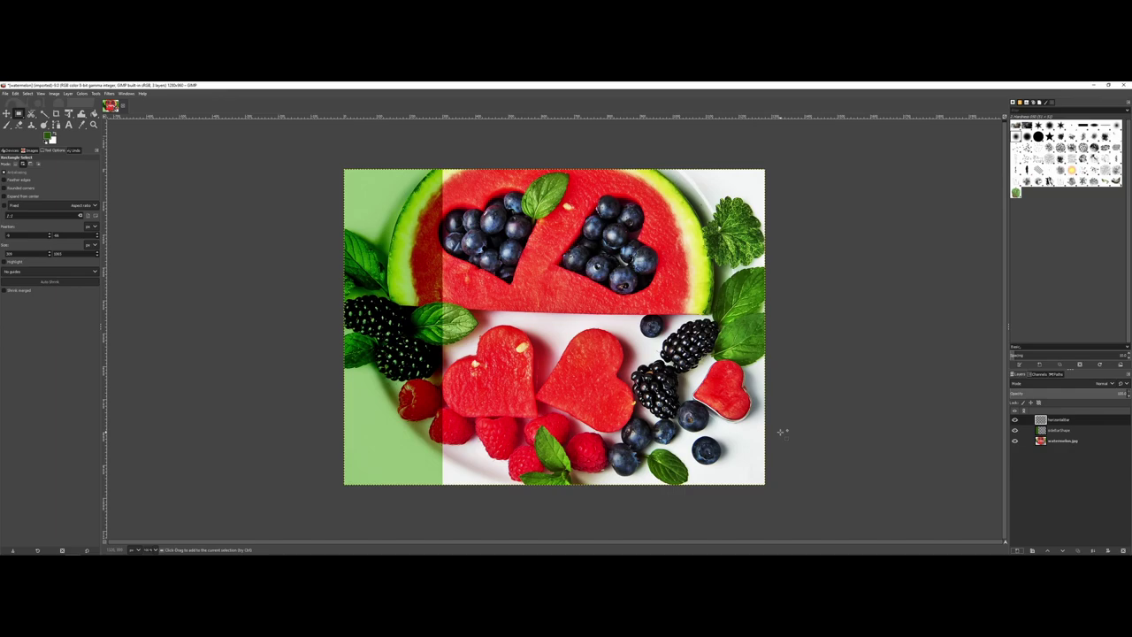
drag(781, 431, 373, 475)
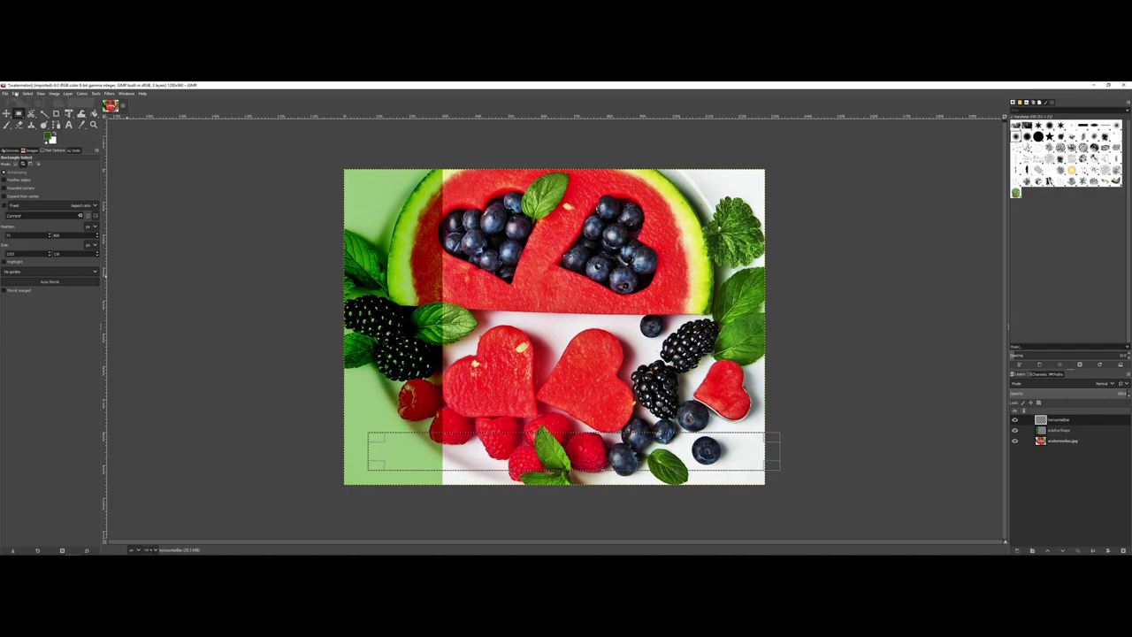
Fill the bottom strip with dark green, deselect, and keep the layer at 100% opacity.
click(15, 93)
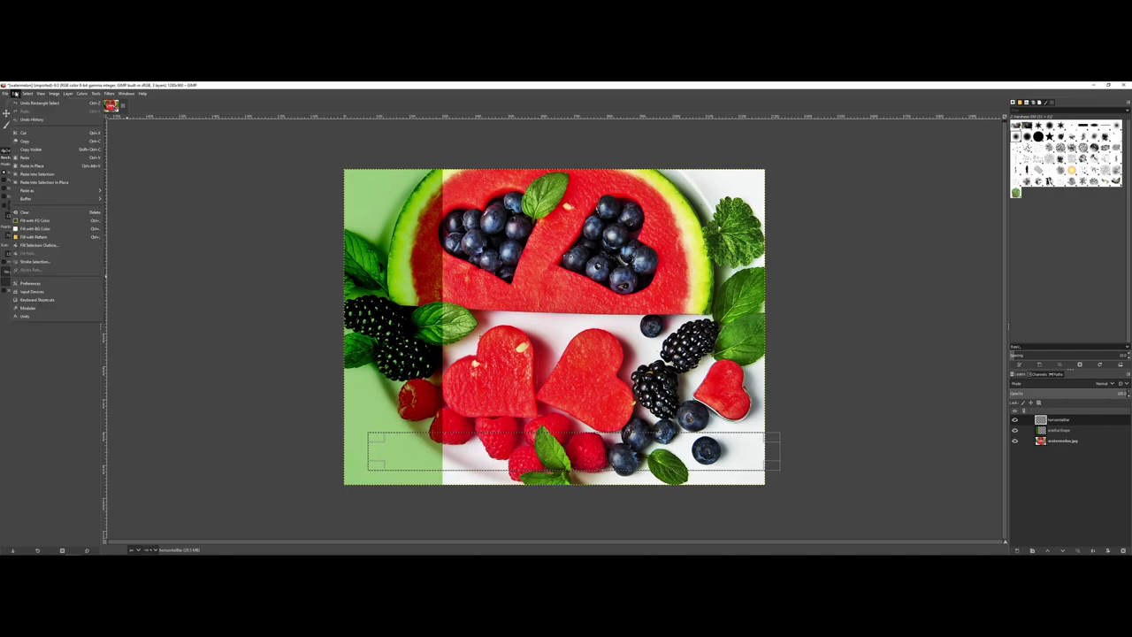
click(48, 220)
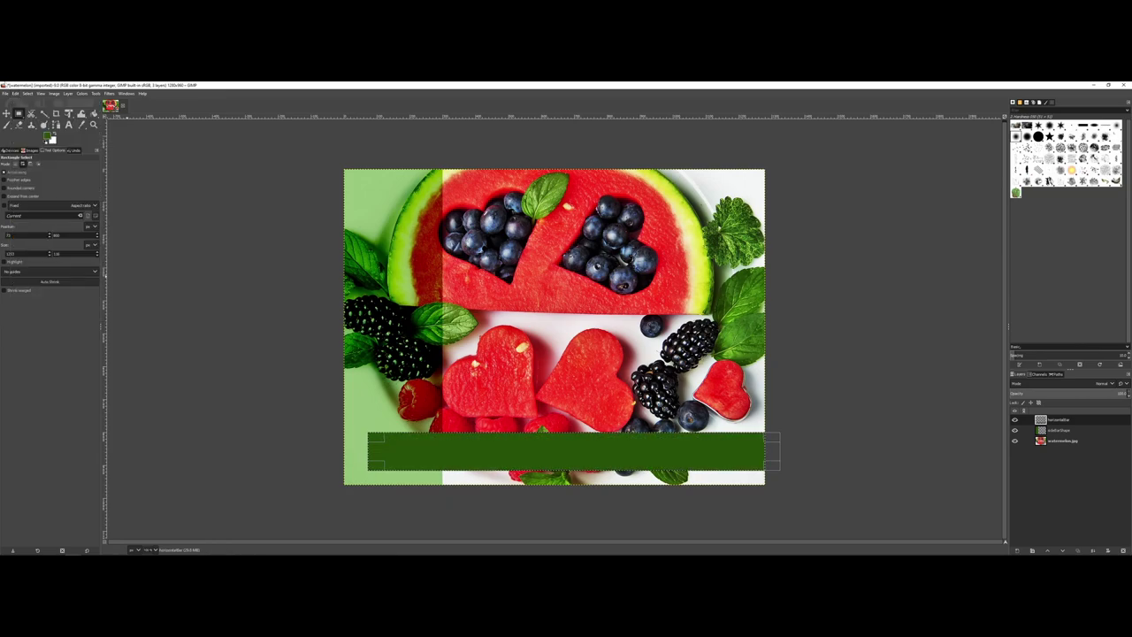
click(32, 92)
click(44, 112)
mouse_move(1125, 393)
mouse_down()
mouse_move(1100, 394)
mouse_move(1121, 393)
mouse_up()
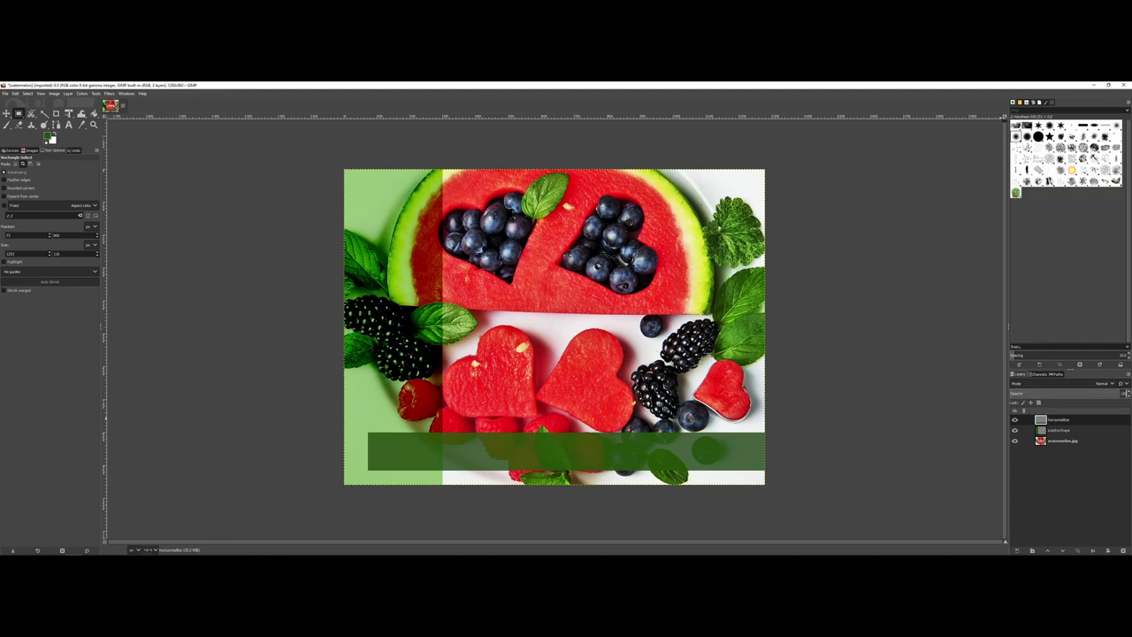
click(1119, 393)
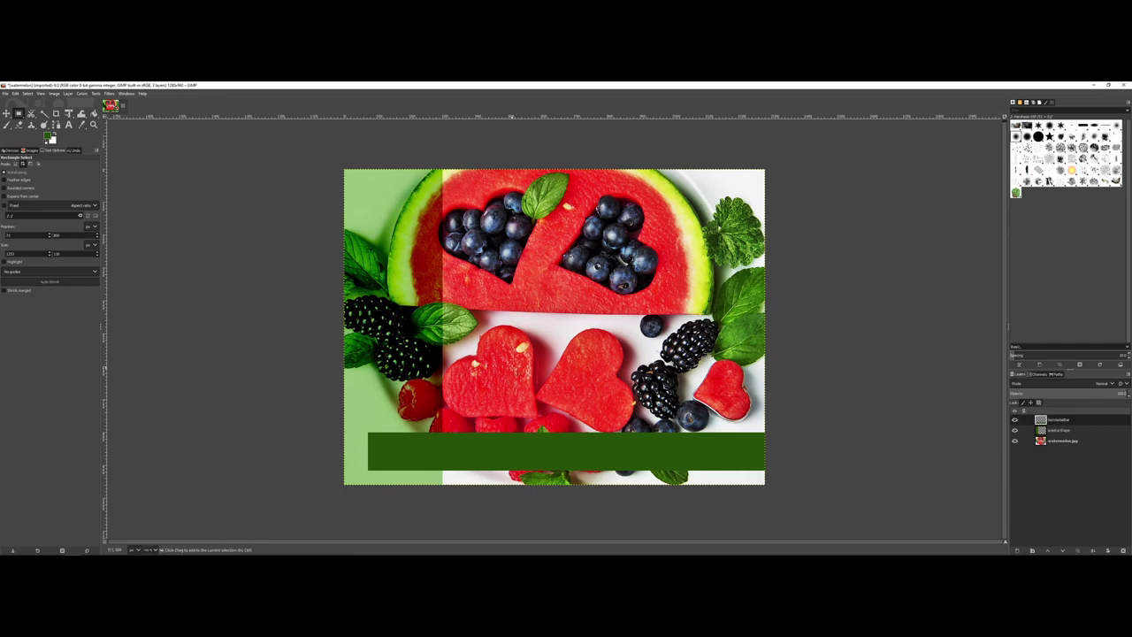
Set the Text tool to Pristina in pale near-white green and draw a text box on the bar.
click(69, 125)
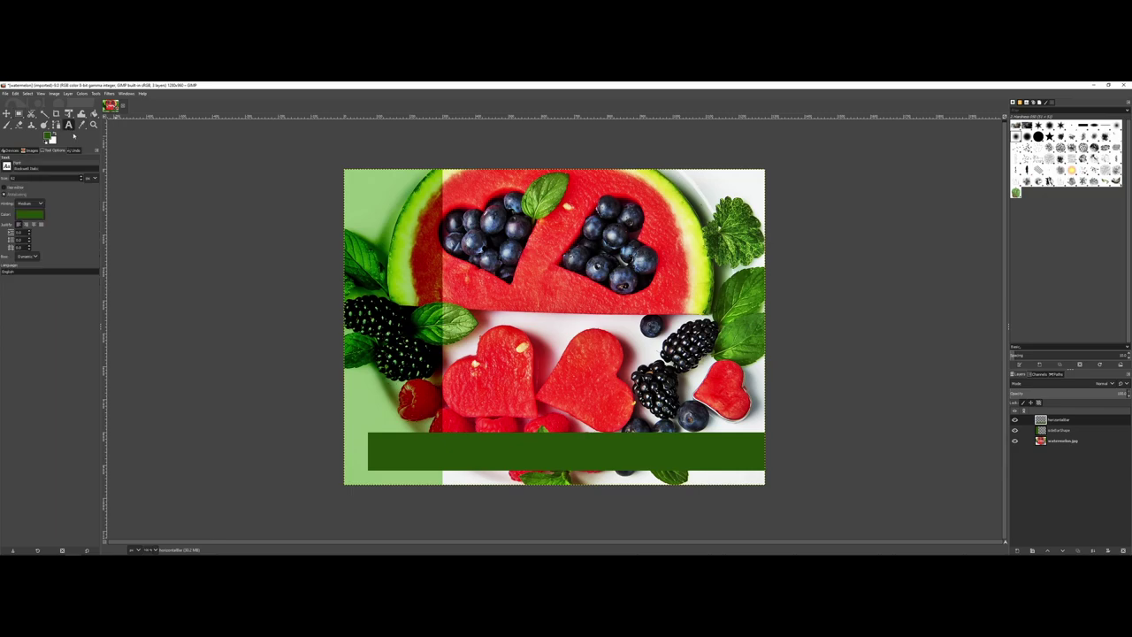
click(9, 167)
scroll(20, 214, up, 5)
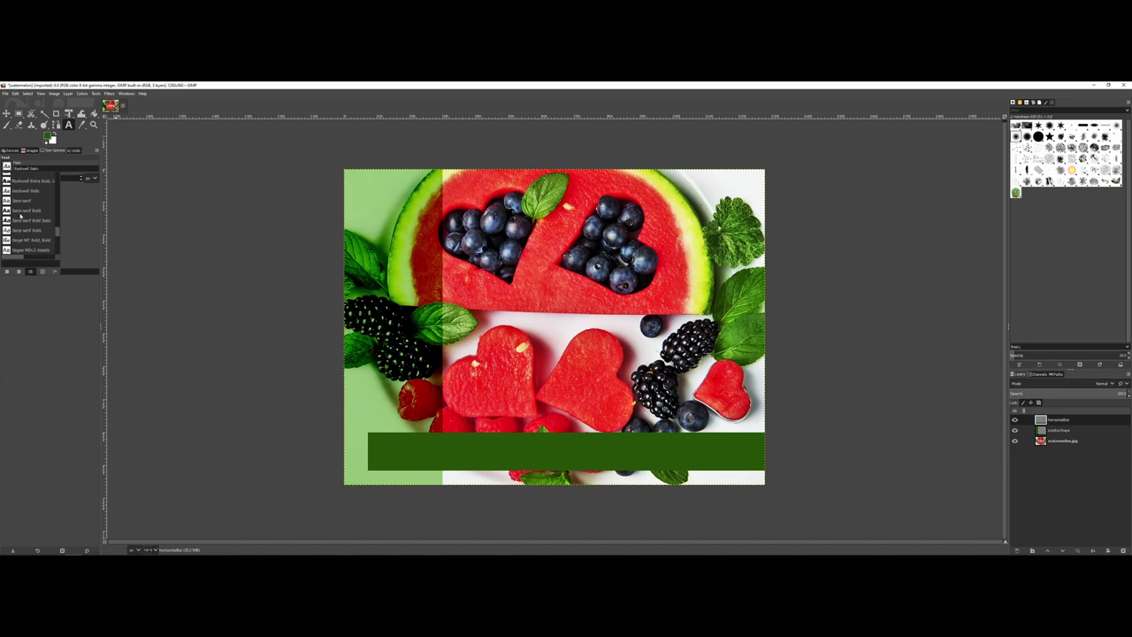
scroll(20, 215, up, 1)
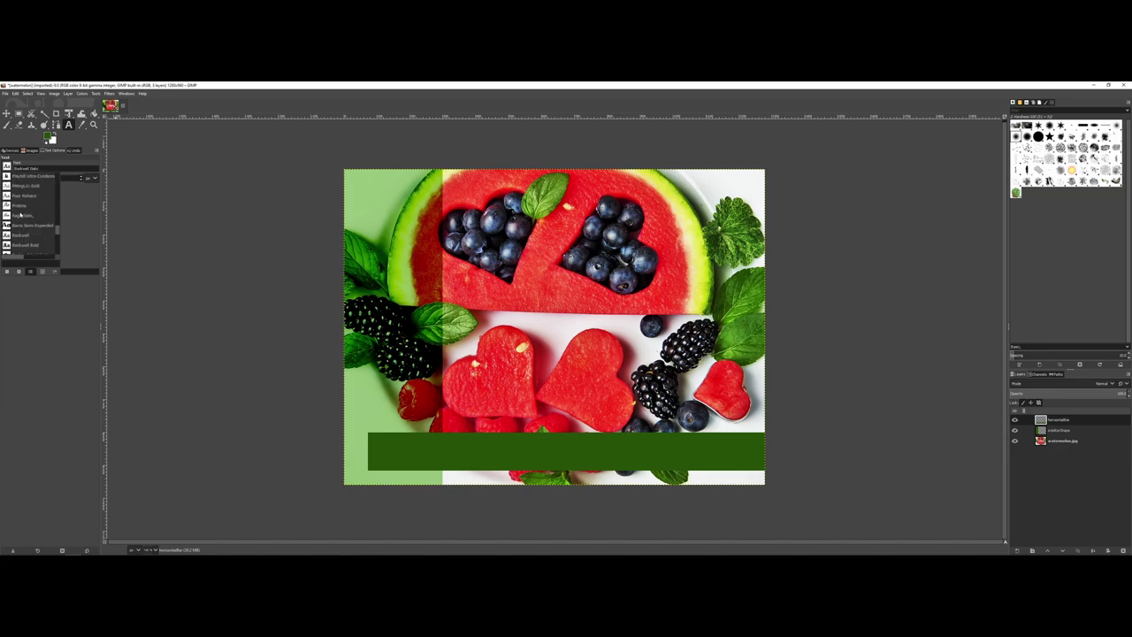
click(20, 207)
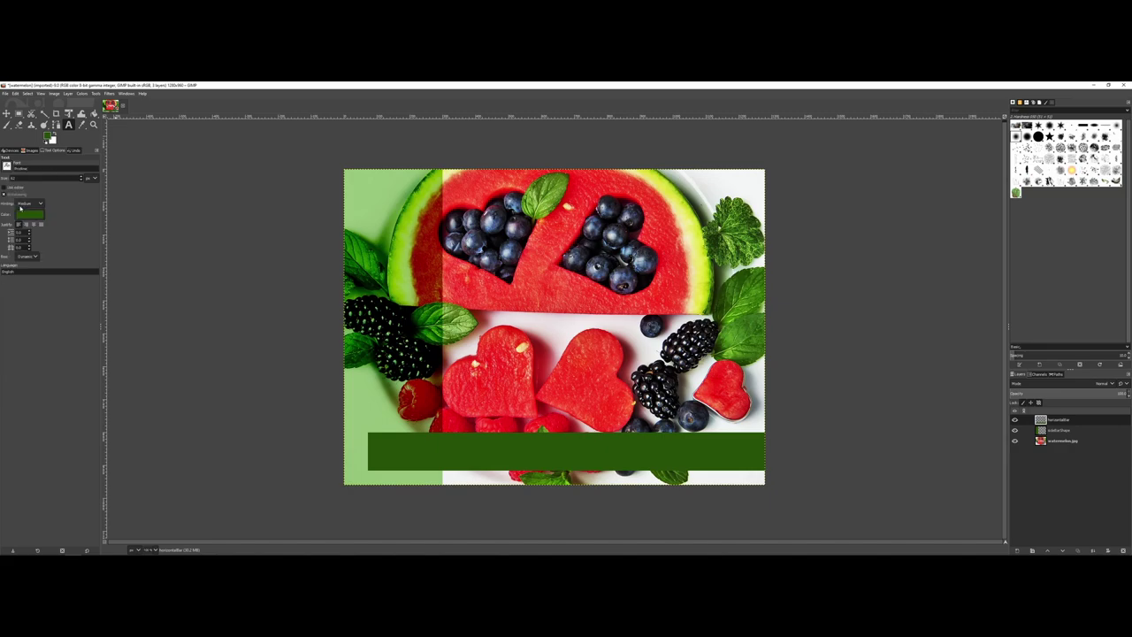
click(25, 217)
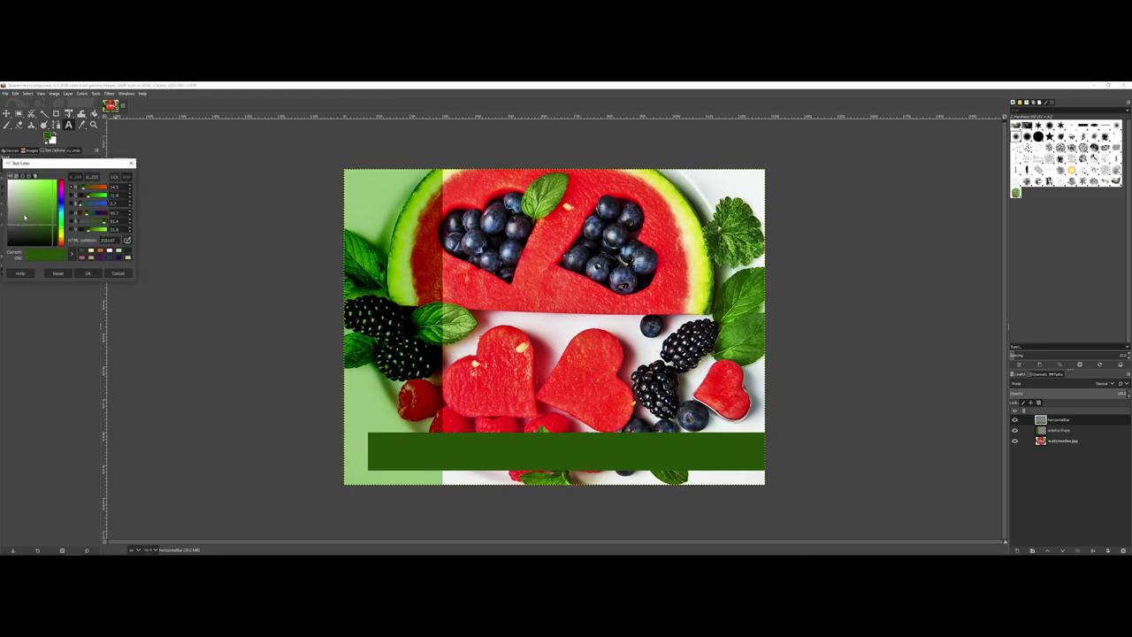
mouse_move(24, 214)
mouse_down()
mouse_move(17, 228)
mouse_move(13, 186)
mouse_up()
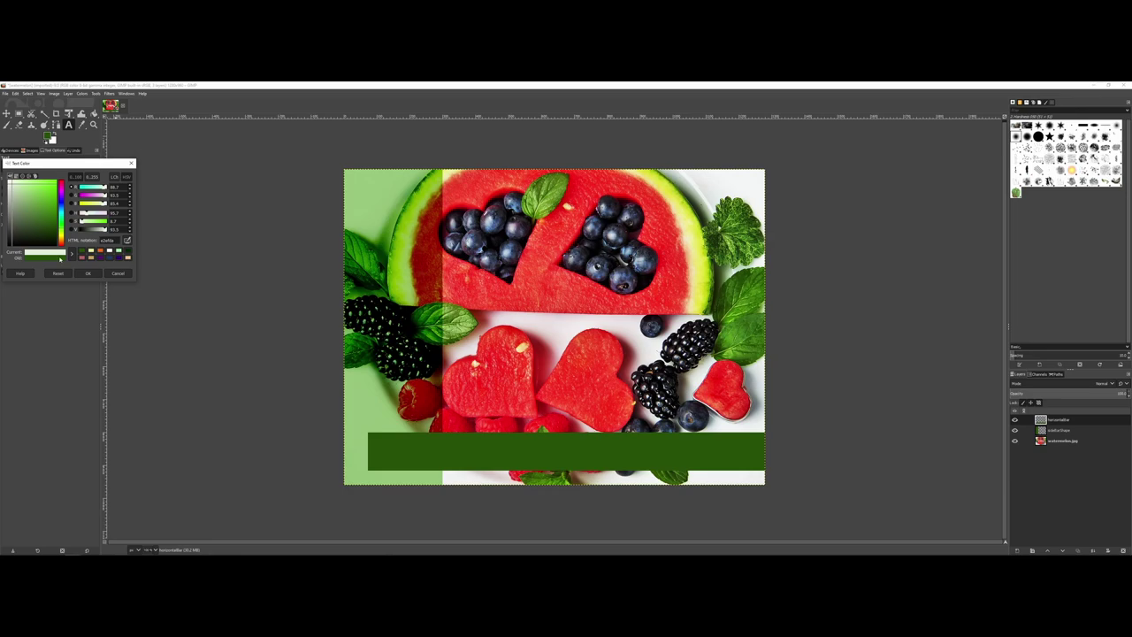
click(88, 272)
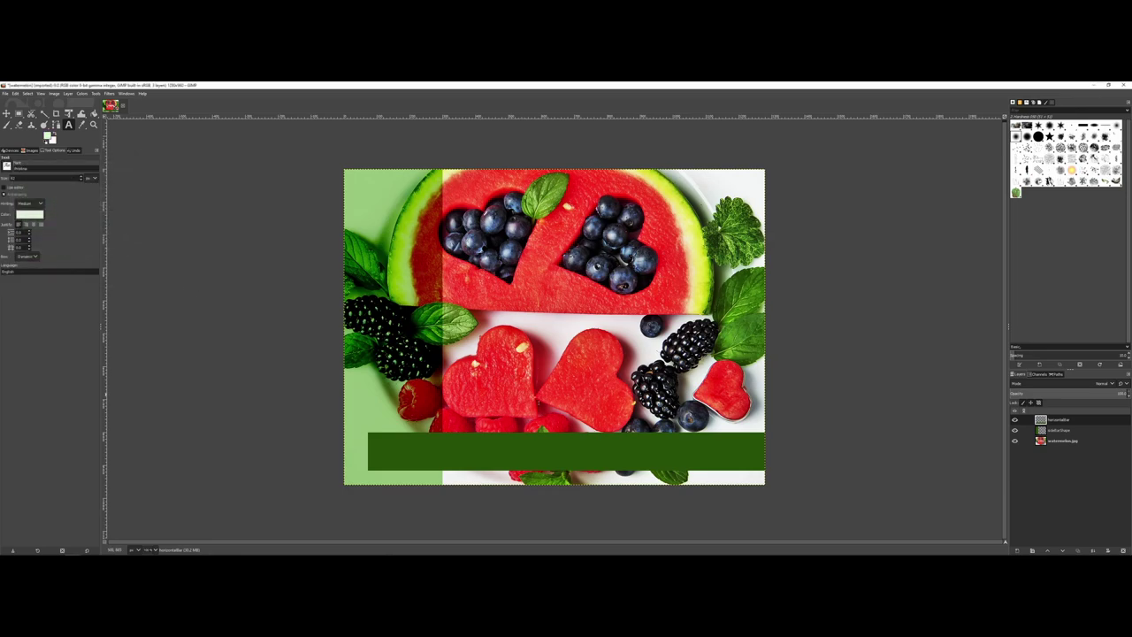
drag(494, 440, 757, 461)
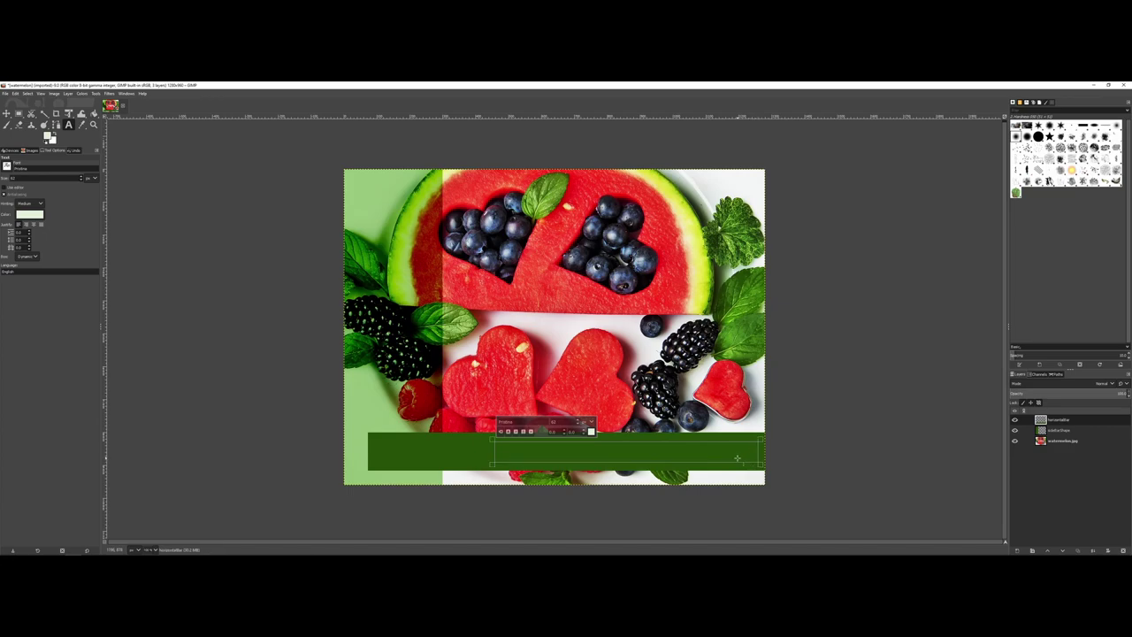
Type 'Summer Favorites', fit the text box, and move the title toward the bar's right end.
text(S)
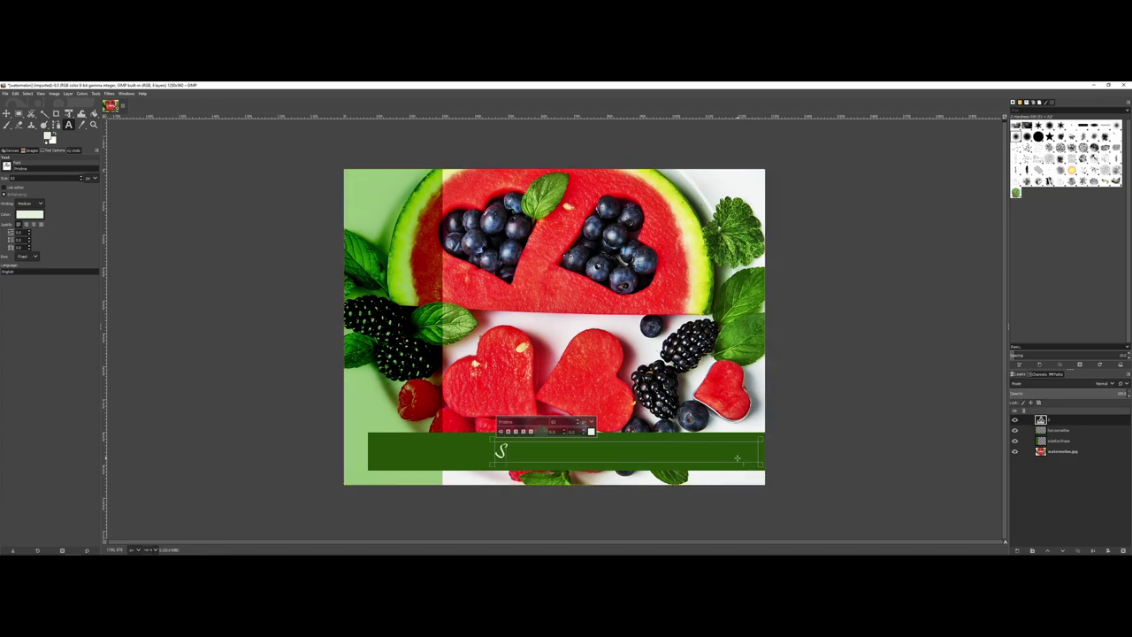
text(ummer Fa)
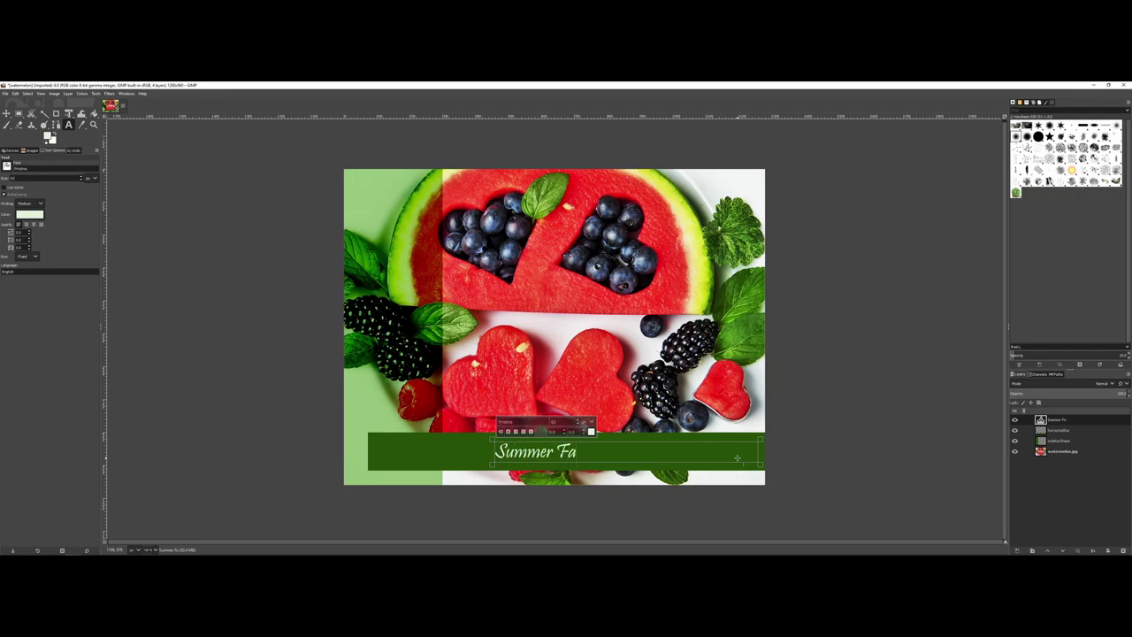
text(vorites)
drag(758, 458, 624, 470)
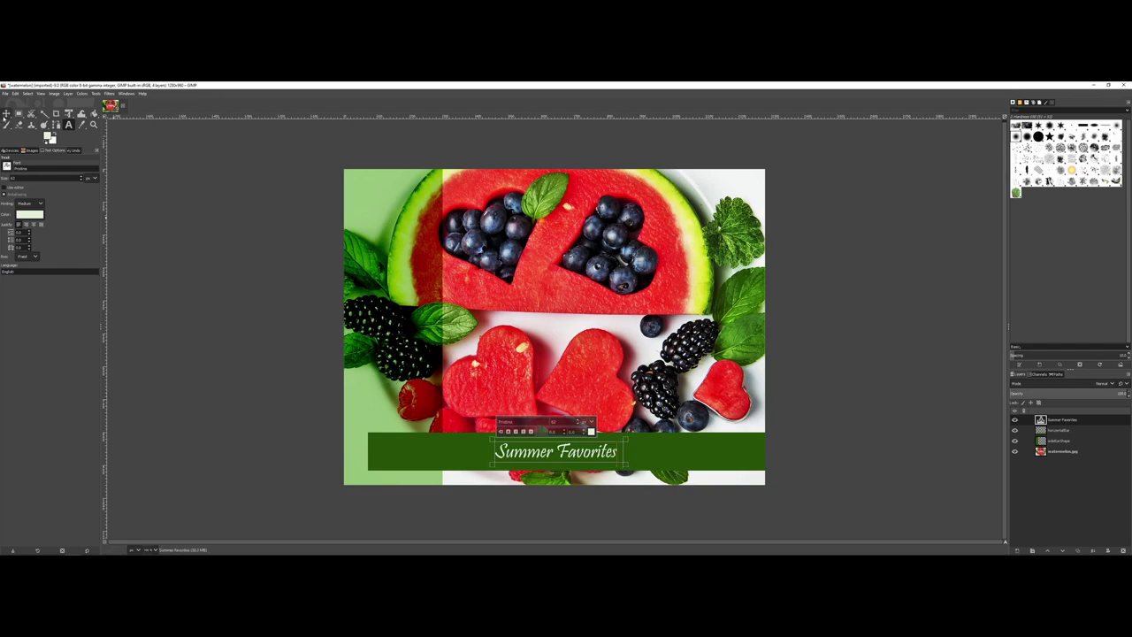
click(6, 114)
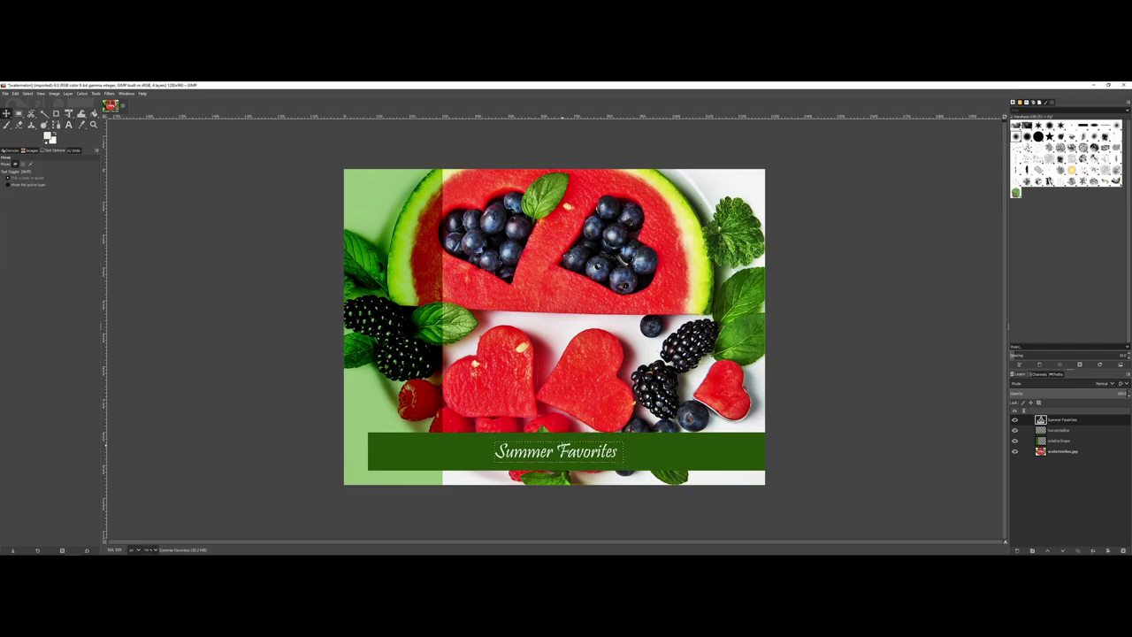
drag(555, 452, 574, 449)
drag(679, 451, 684, 451)
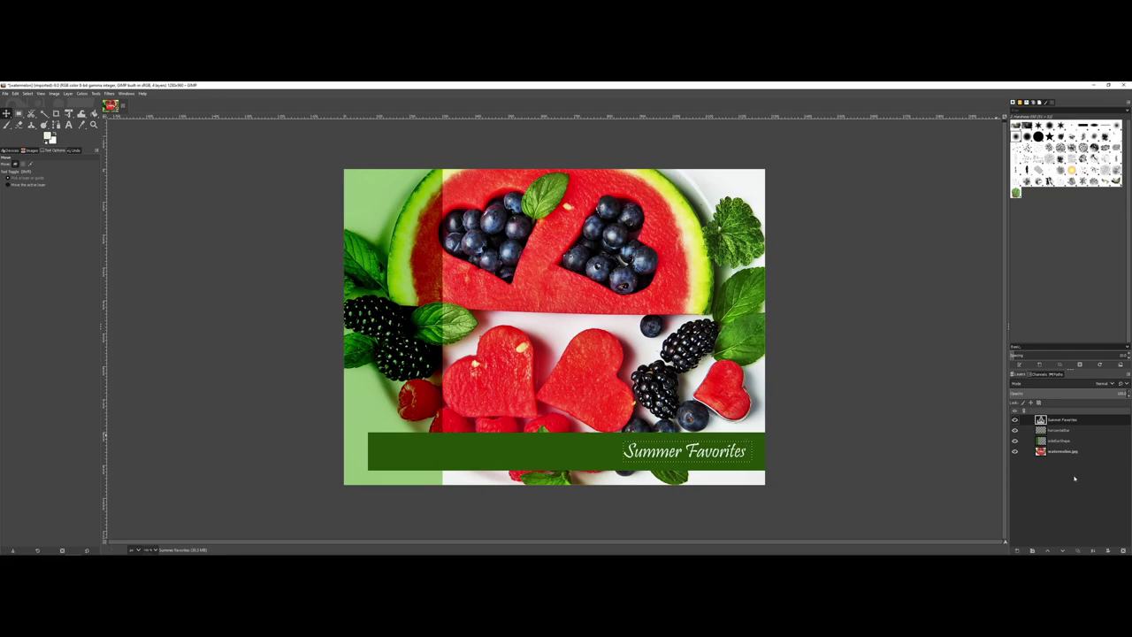